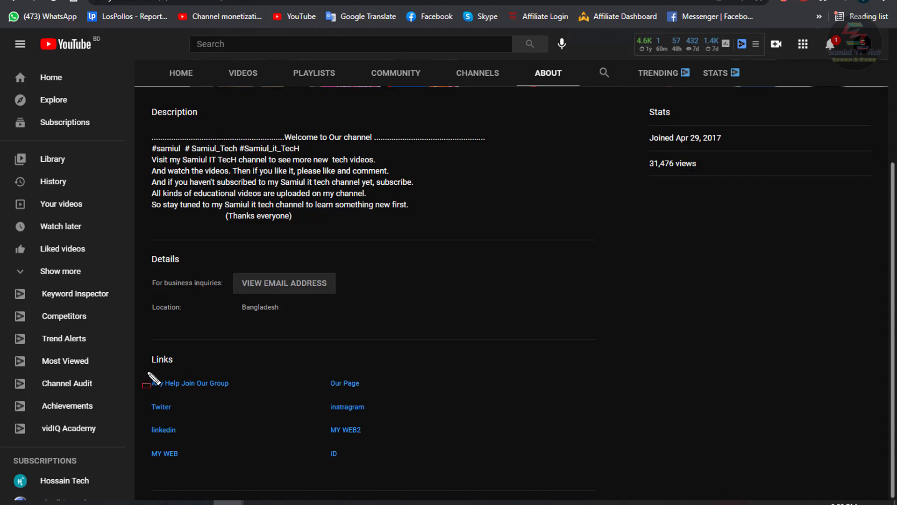
Step: Examine the Links section on the channel's About page
mouse_move(146, 372)
mouse_down()
mouse_move(393, 456)
mouse_move(388, 473)
mouse_up()
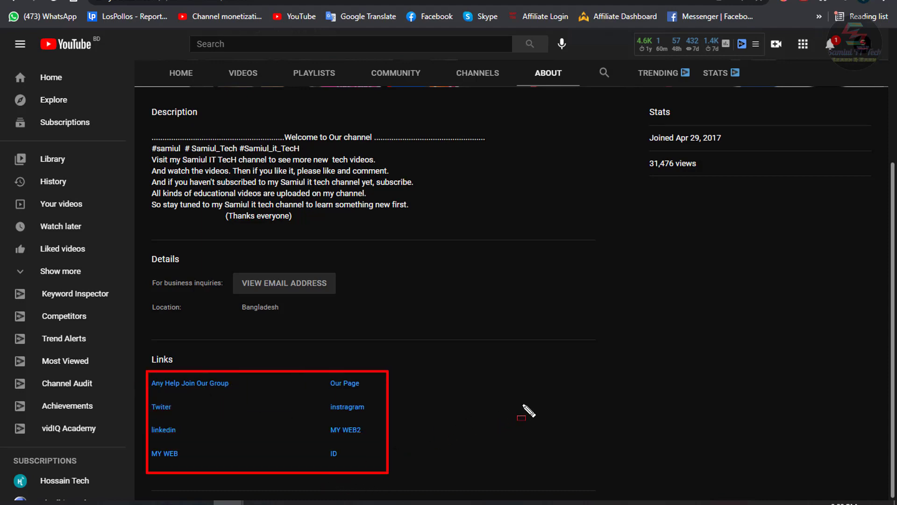
key(ctrl+z)
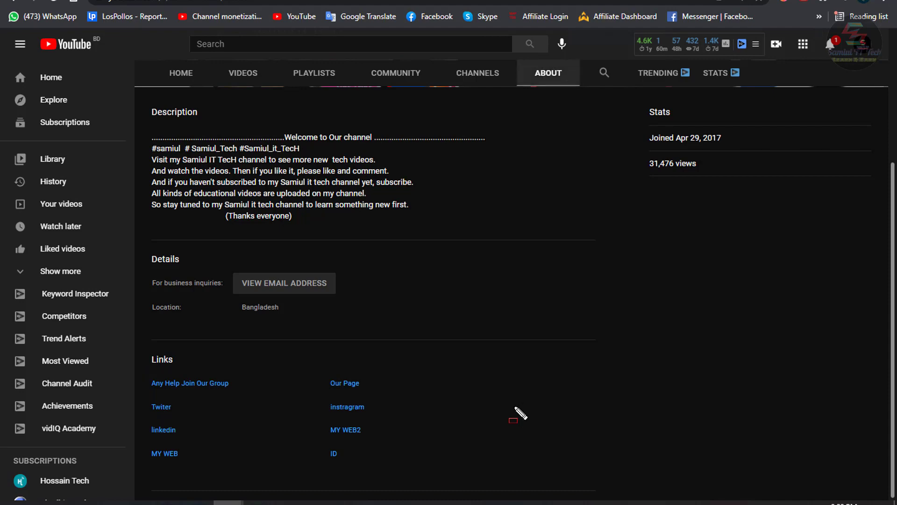
scroll(517, 412, up, 4)
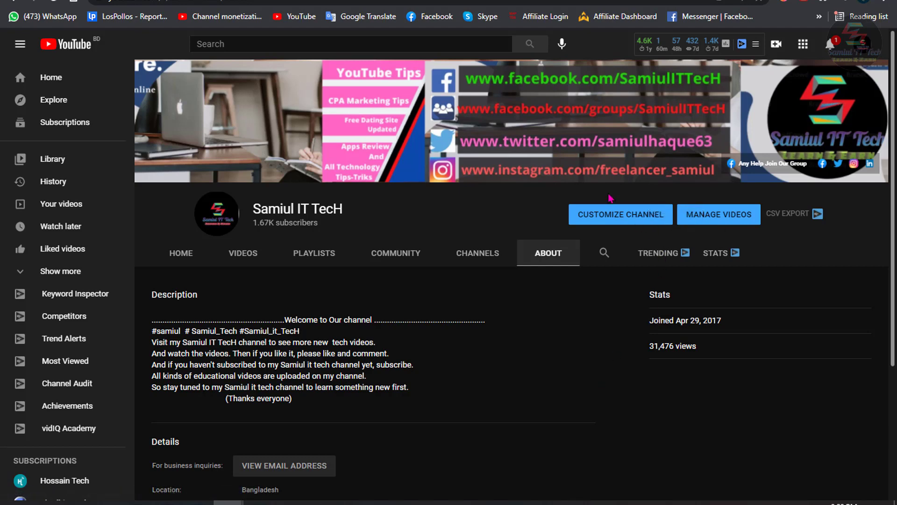
Step: Open the channel's customization page in YouTube Studio and go to the Links section of its basic info
drag(566, 197, 675, 238)
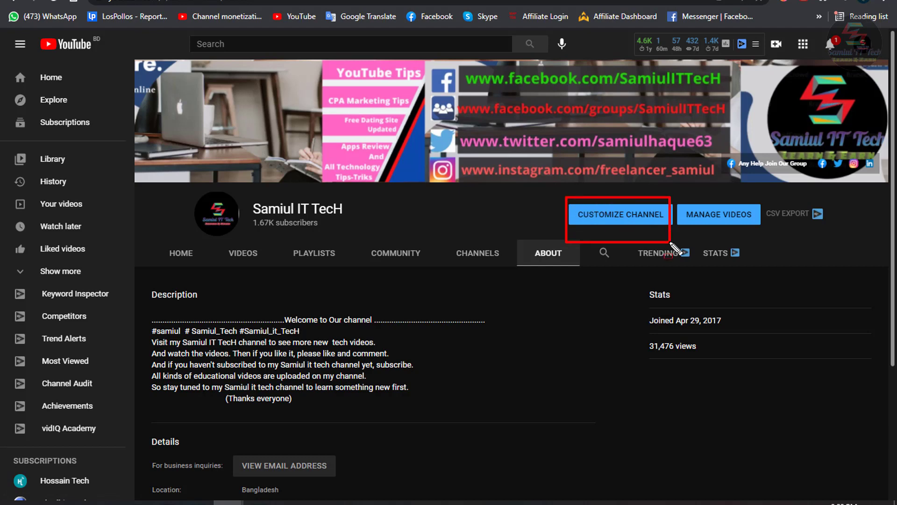
key(Escape)
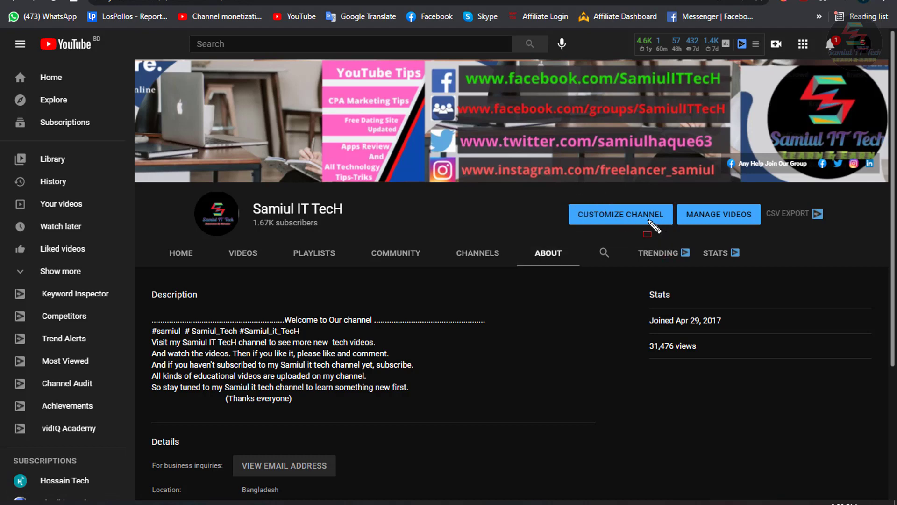
click(643, 218)
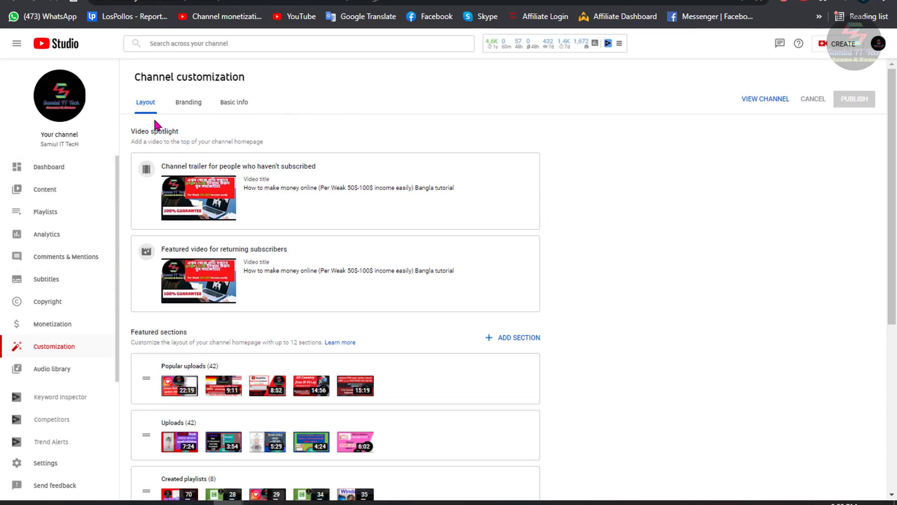
click(242, 109)
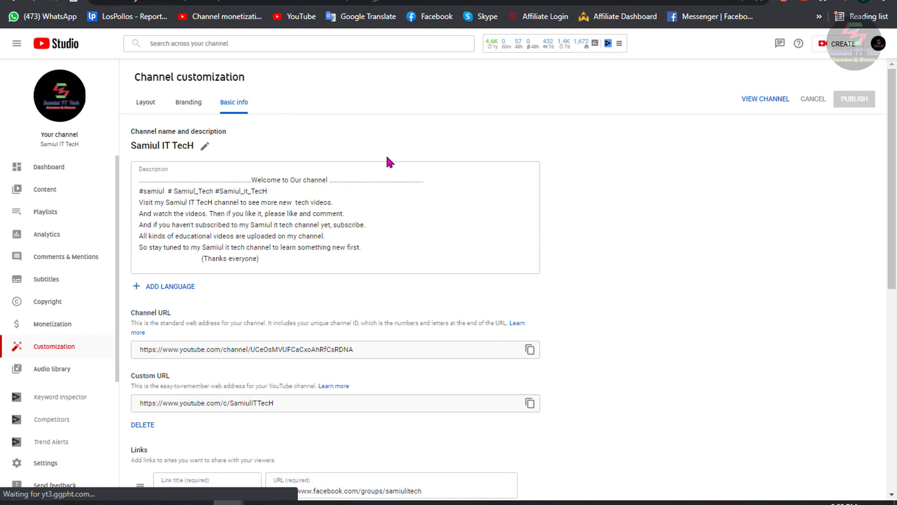
scroll(387, 157, down, 5)
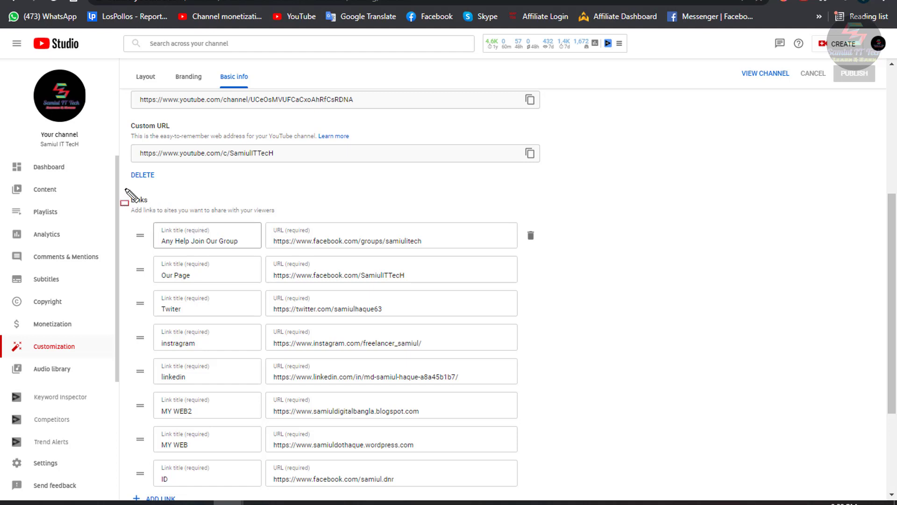
drag(125, 187, 174, 213)
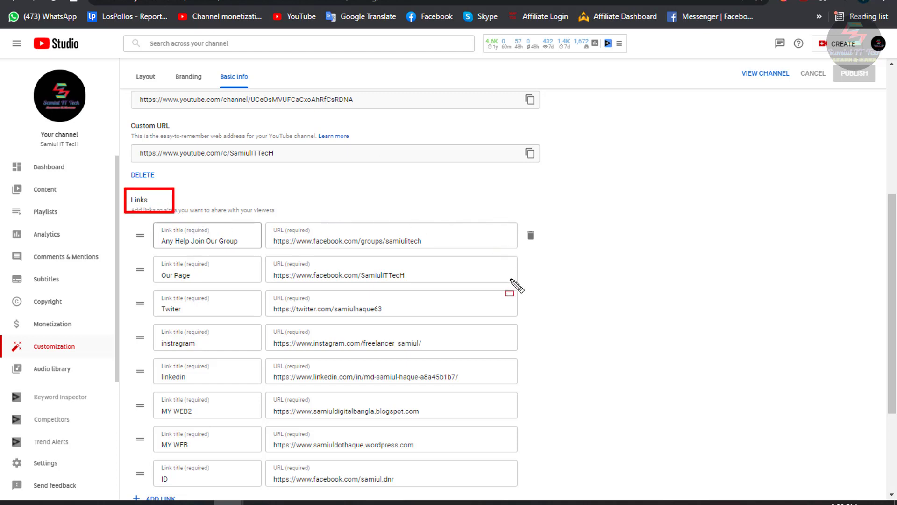
key(Escape)
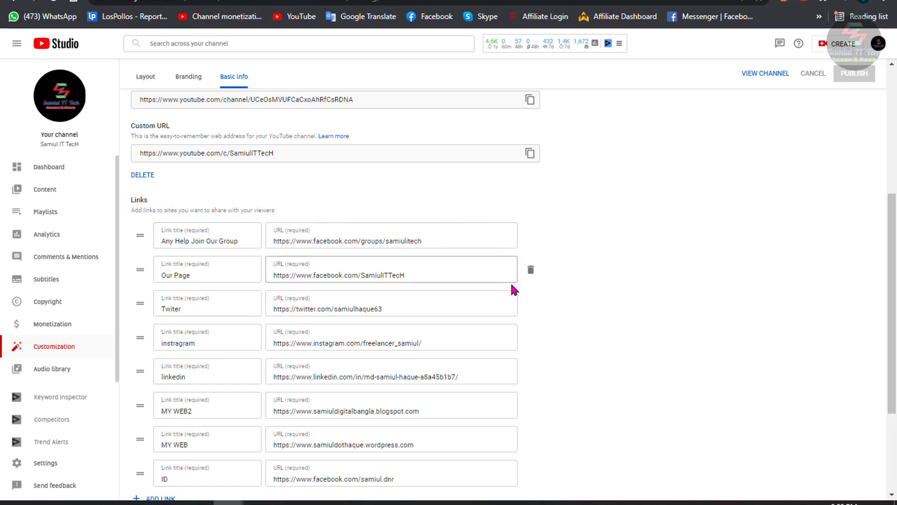
scroll(519, 295, down, 3)
scroll(527, 307, down, 1)
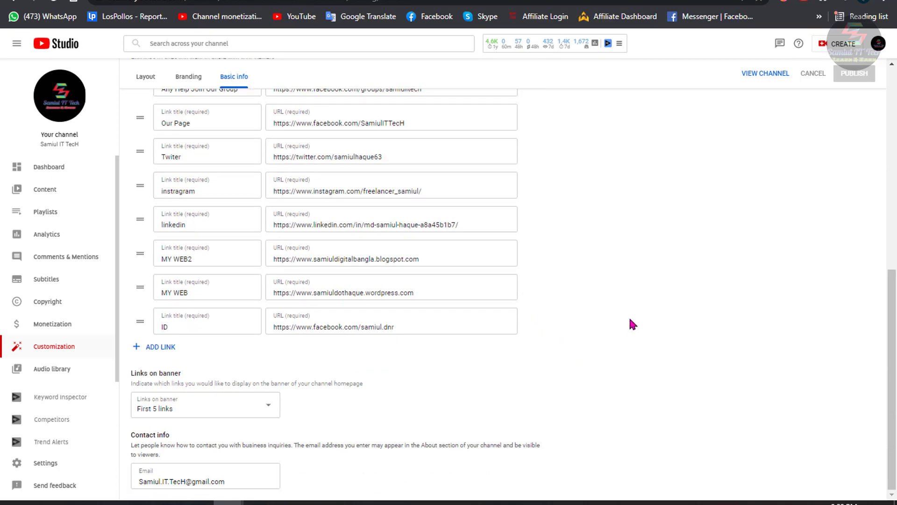
Step: Compare the links displayed on the channel page's banner with the link titles and URLs listed in the customization page
key(ctrl+Tab)
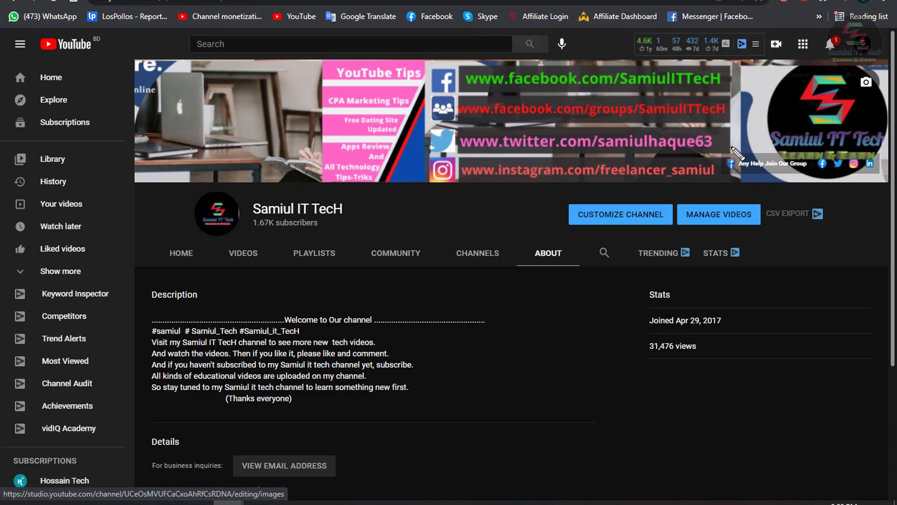
mouse_move(727, 144)
mouse_down()
mouse_move(894, 167)
mouse_move(891, 182)
mouse_up()
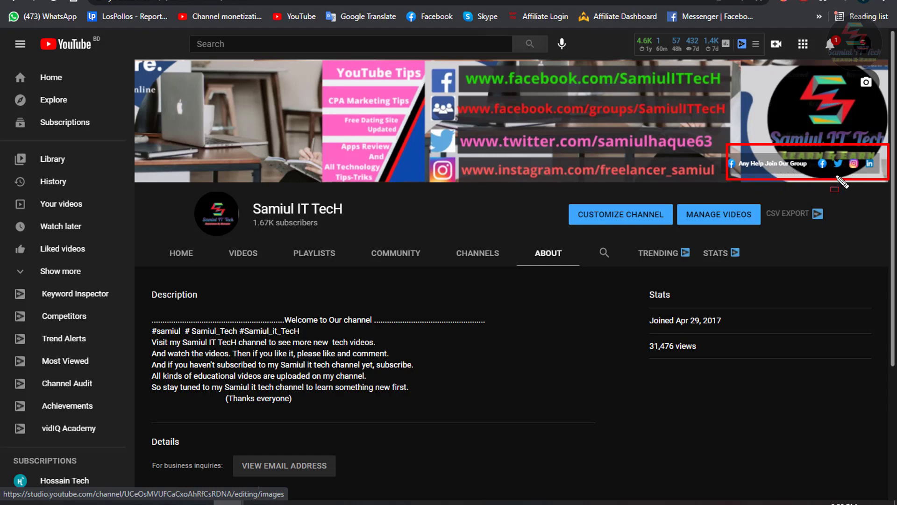
key(Escape)
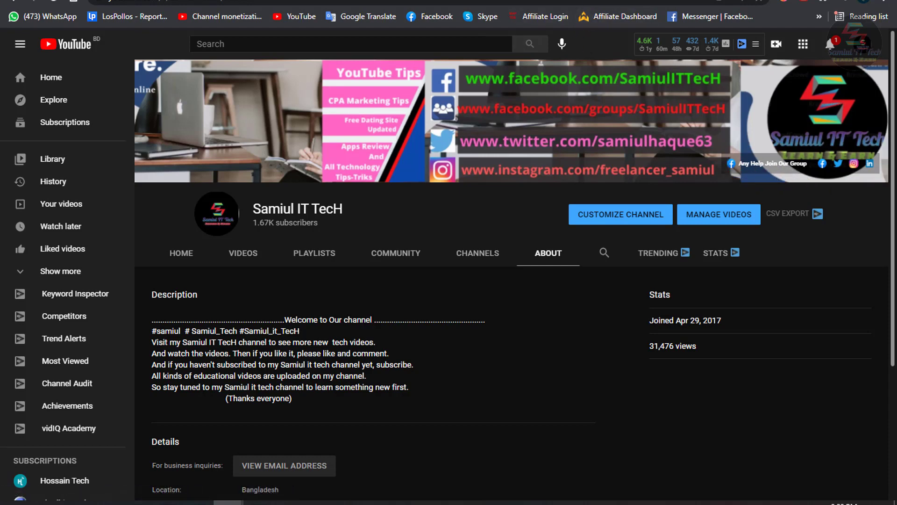
click(490, 2)
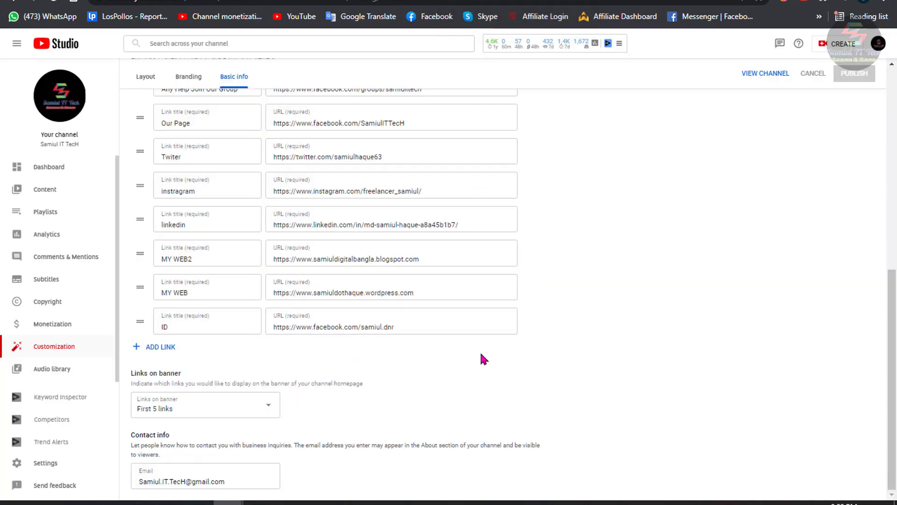
scroll(376, 255, up, 6)
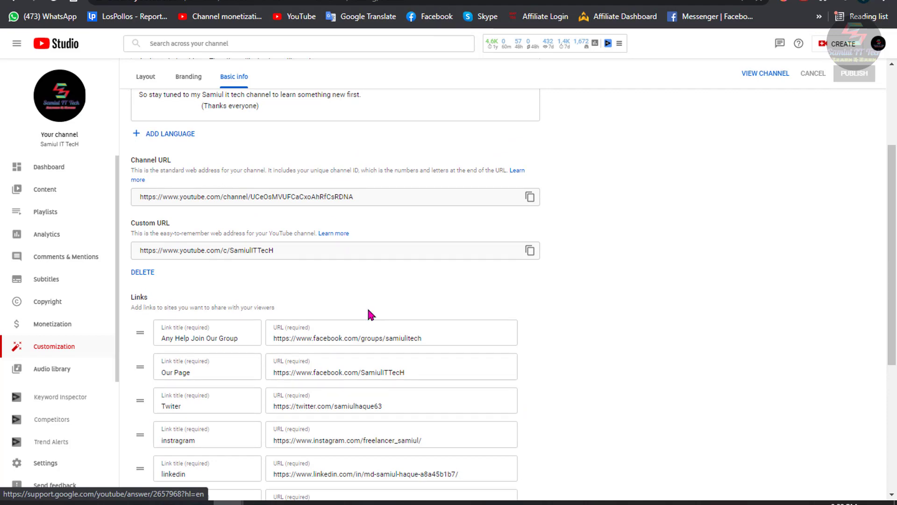
scroll(368, 310, down, 2)
scroll(372, 323, up, 5)
scroll(352, 223, down, 7)
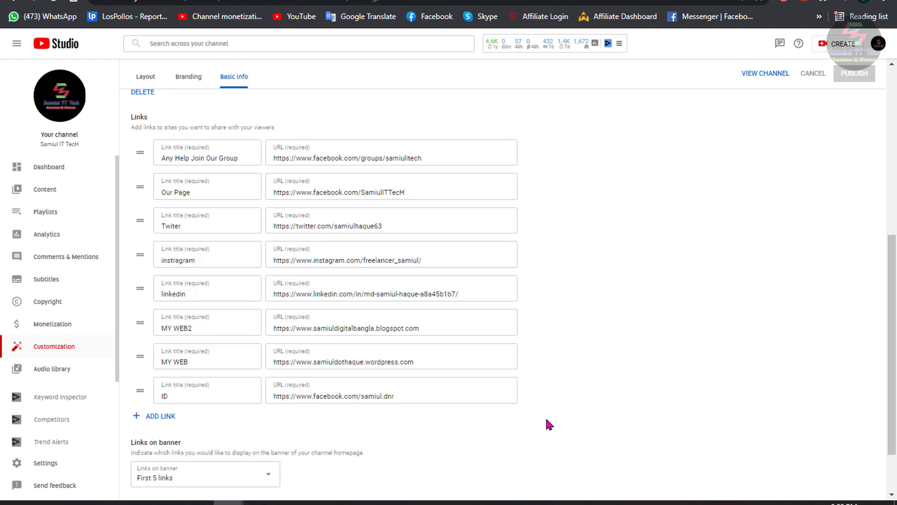
mouse_move(550, 417)
mouse_down()
mouse_move(412, 302)
mouse_move(120, 168)
mouse_move(121, 134)
mouse_up()
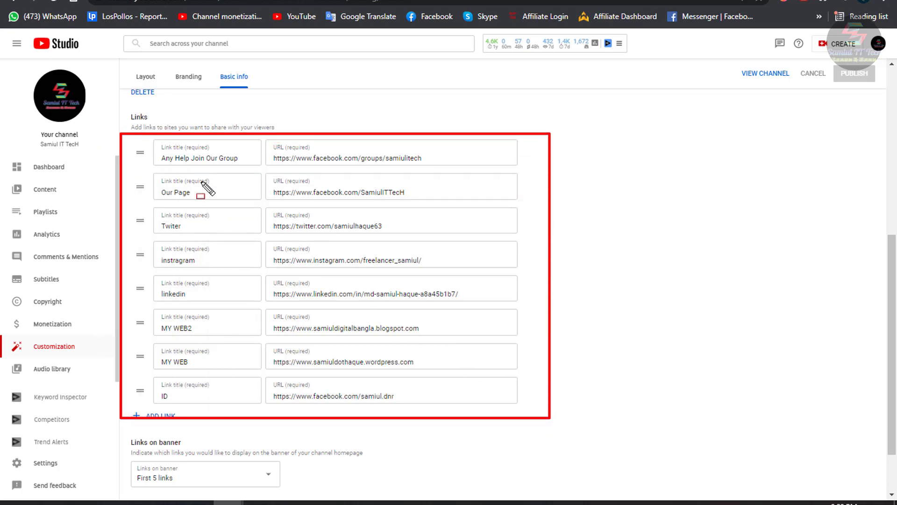
key(Escape)
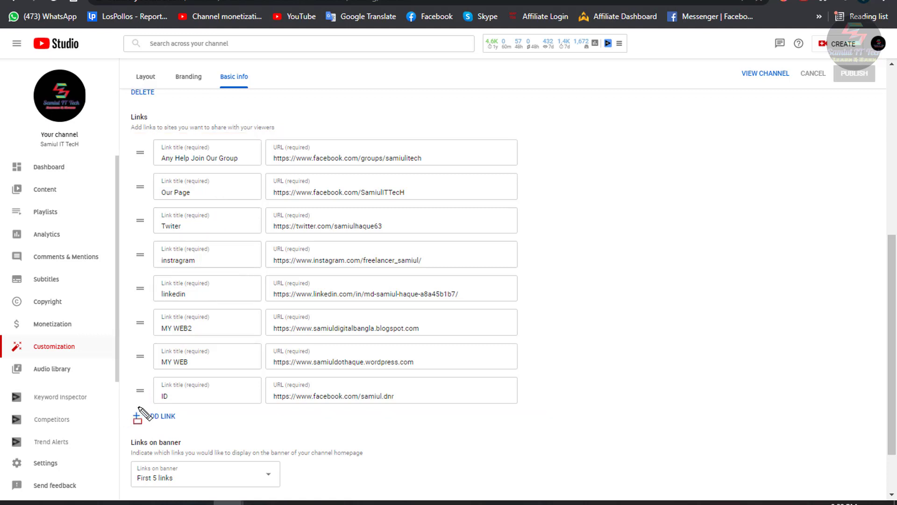
Step: Add a new link to the channel and give it the title grorhf
drag(125, 407, 190, 430)
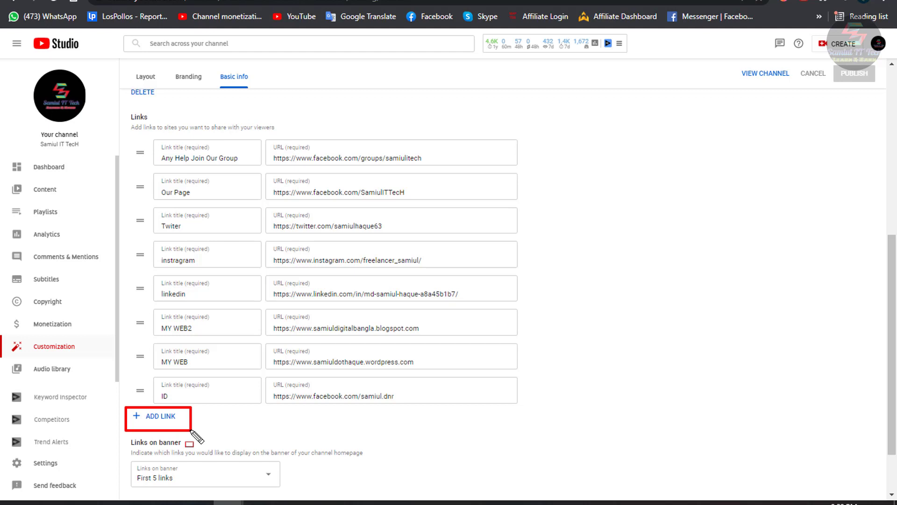
key(Escape)
click(155, 417)
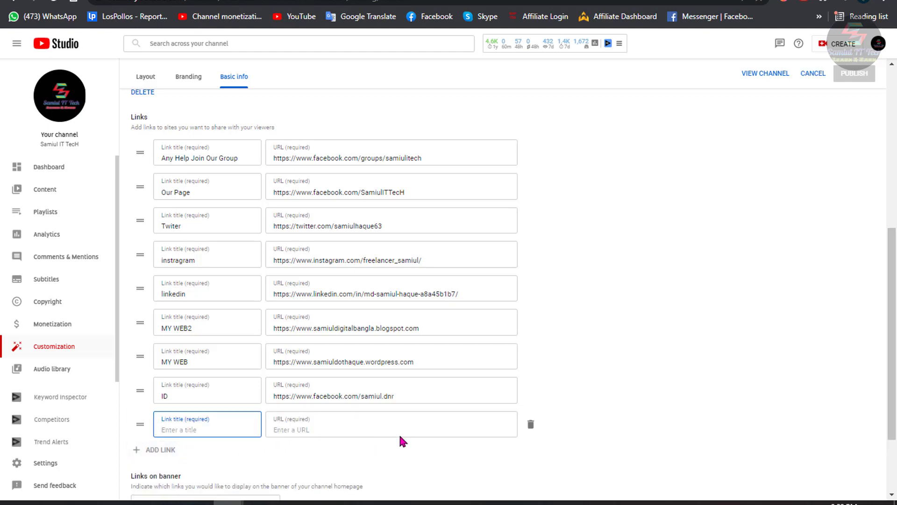
scroll(403, 440, down, 2)
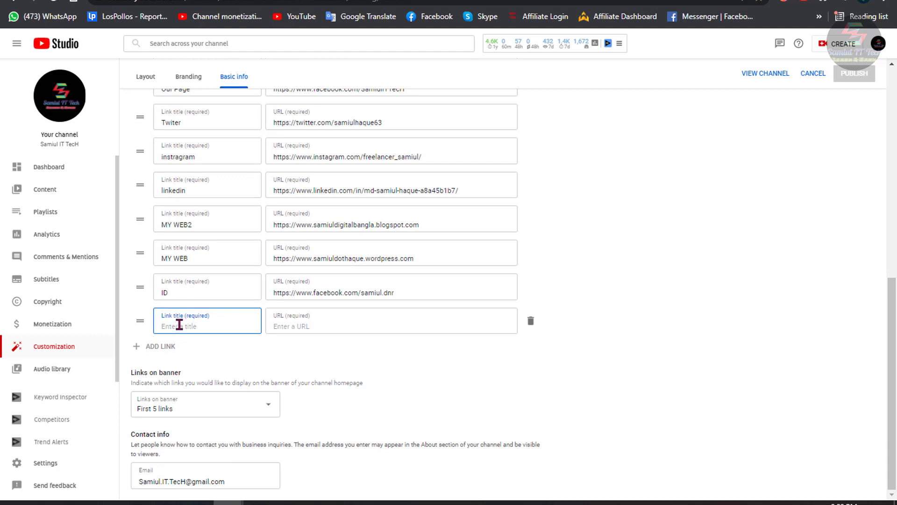
text(grorhf)
Step: Open Facebook in a separate browser tab, select its home page address, and return to the channel customization page
right_click(429, 20)
key(Escape)
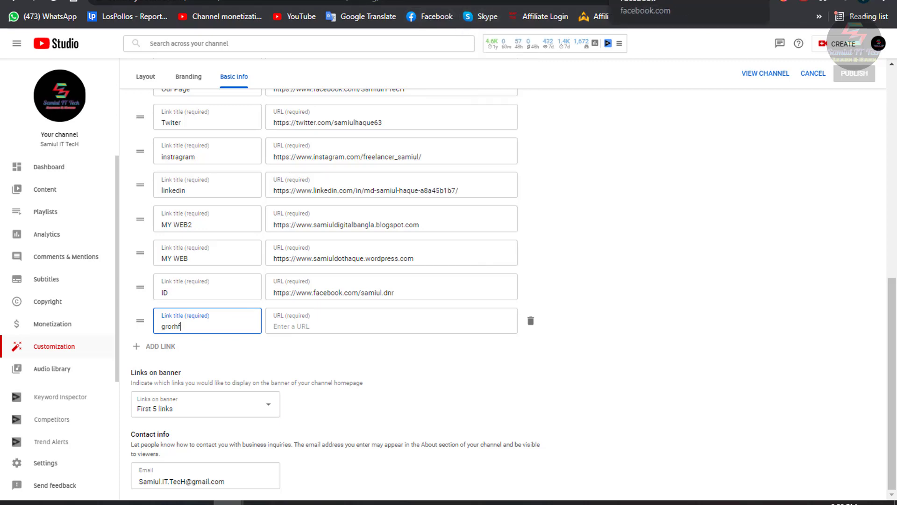
click(635, 1)
click(296, 2)
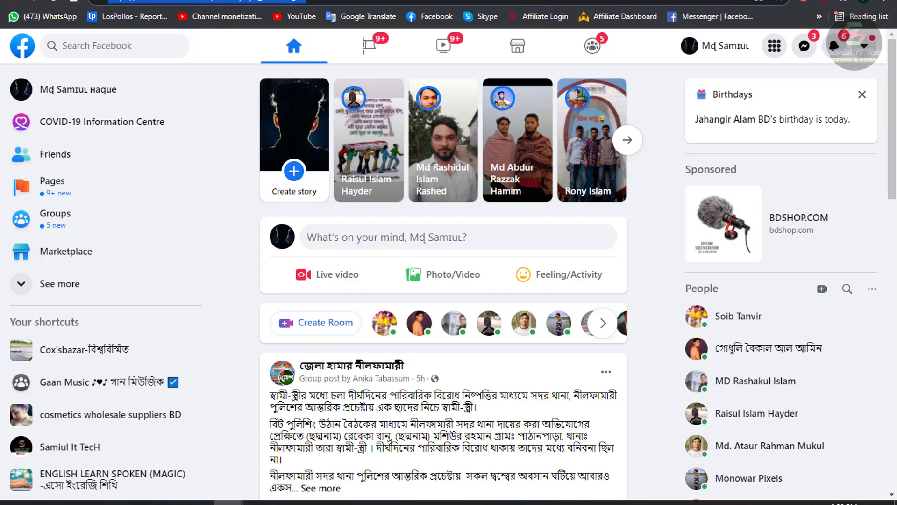
key(ctrl+Tab)
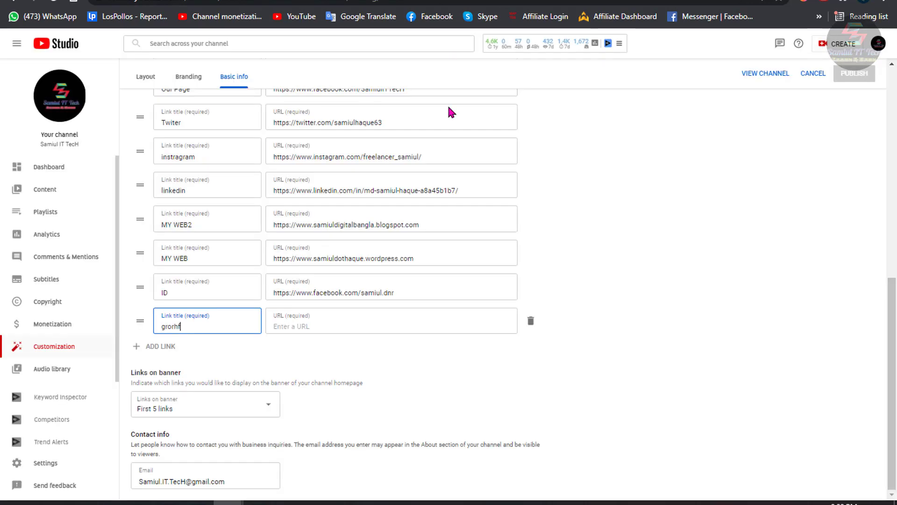
click(308, 323)
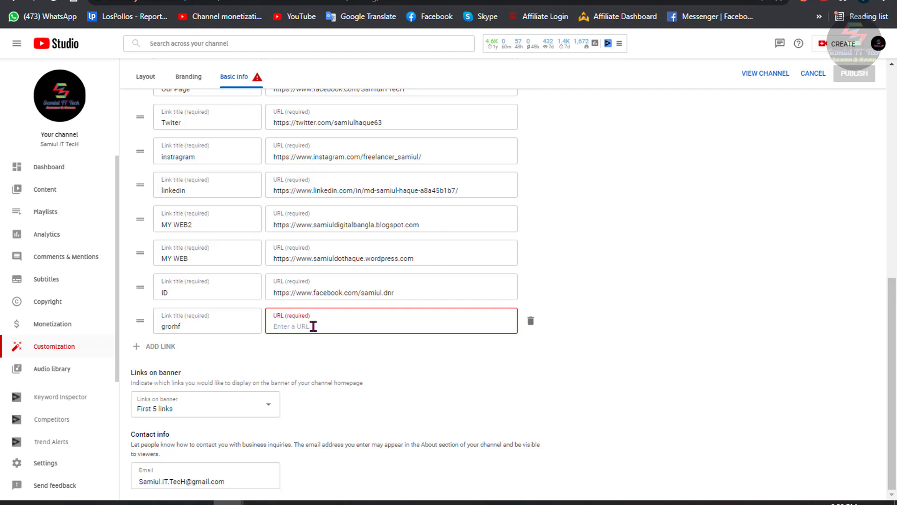
right_click(311, 327)
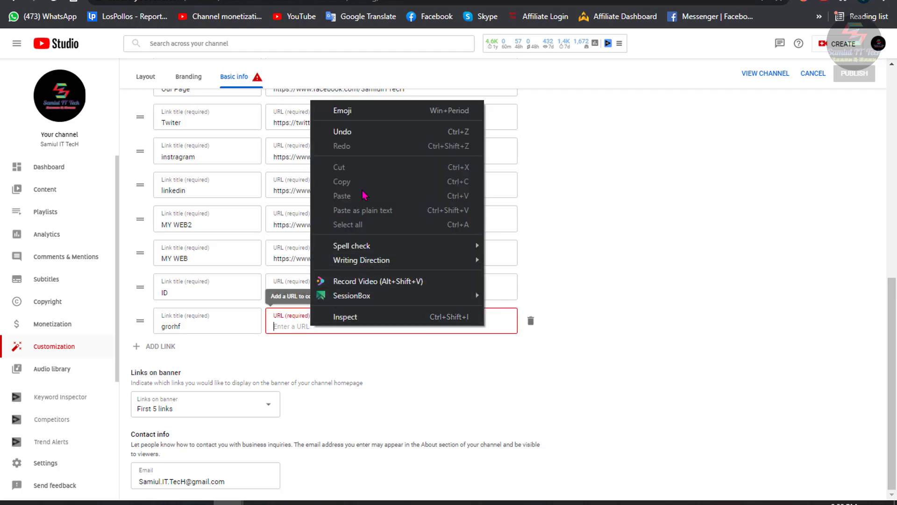
click(363, 1)
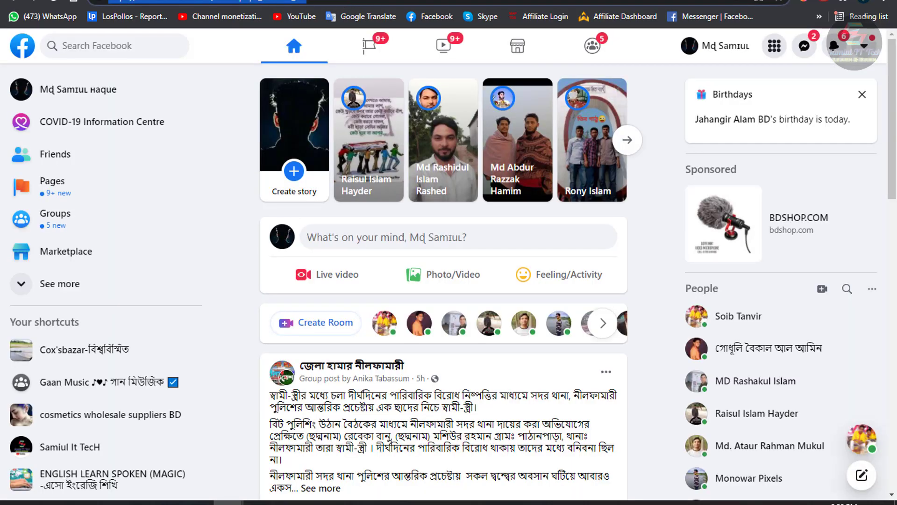
click(397, 4)
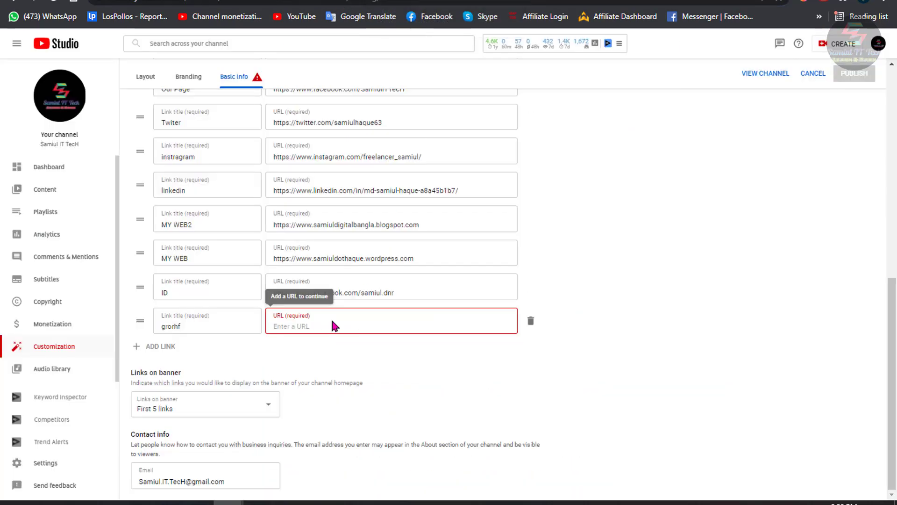
right_click(339, 319)
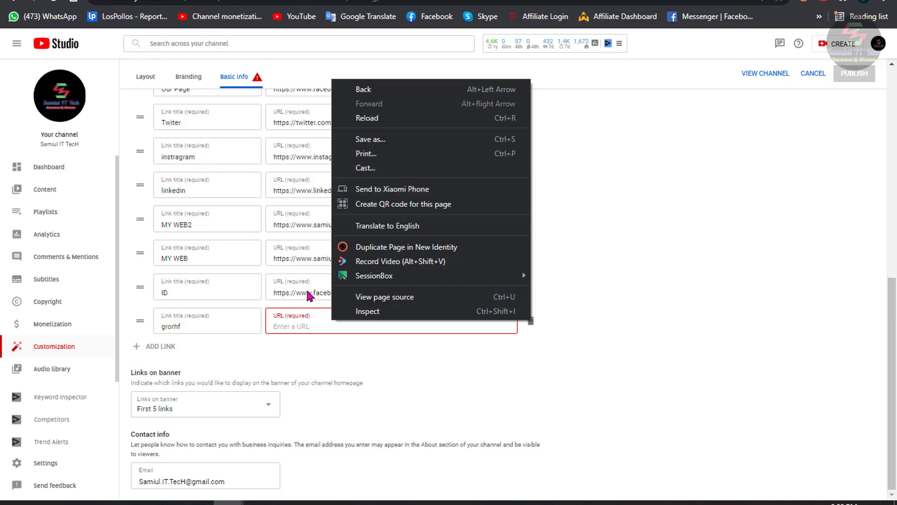
click(296, 330)
click(295, 325)
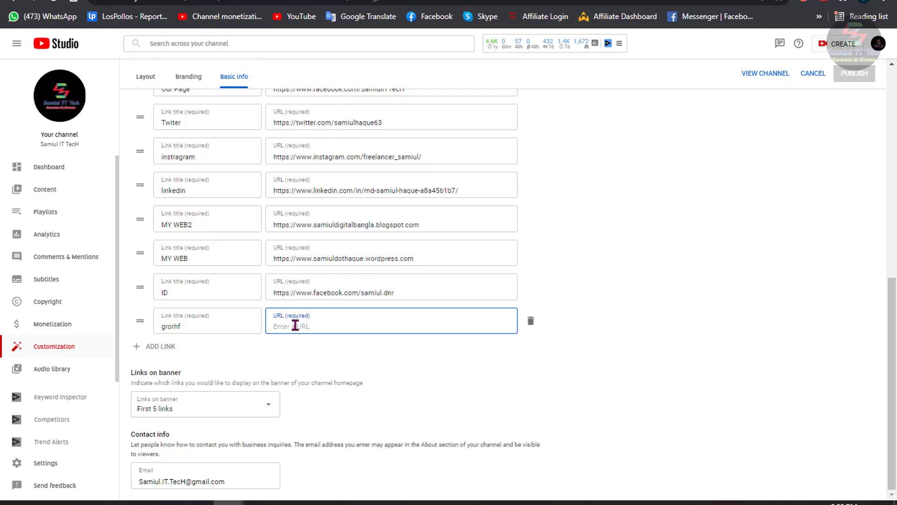
text(https://www.facebook.com/home.php?_rdc=1&_rdr)
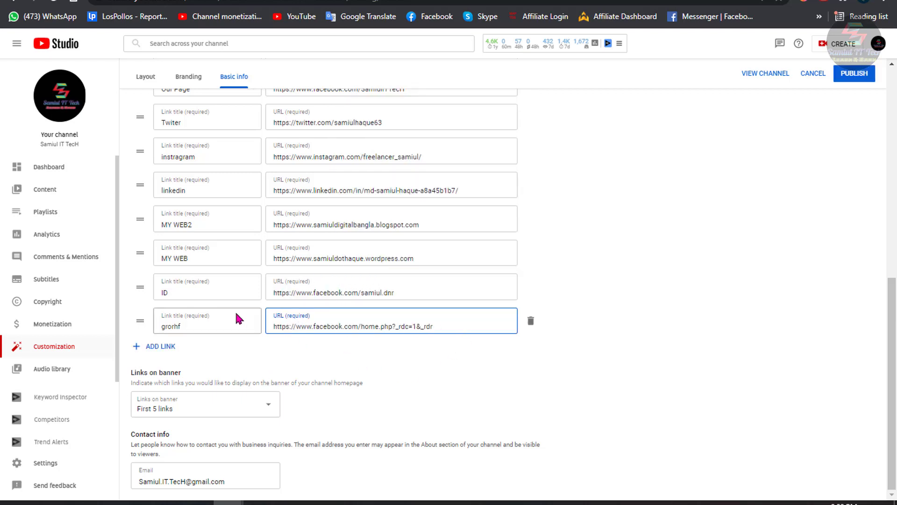
Step: Reorder the Twiter link to the top of the links list and return it to third place below Our Page
scroll(274, 254, up, 3)
scroll(226, 276, down, 1)
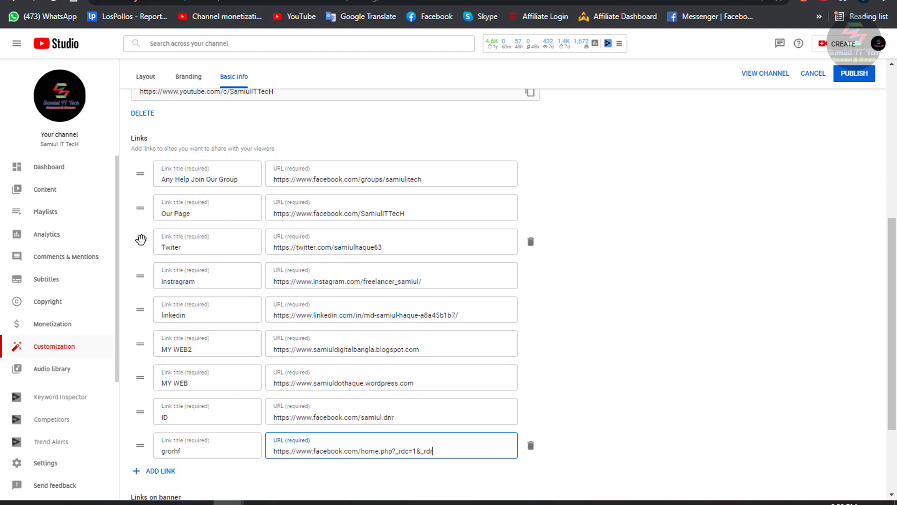
drag(140, 241, 149, 177)
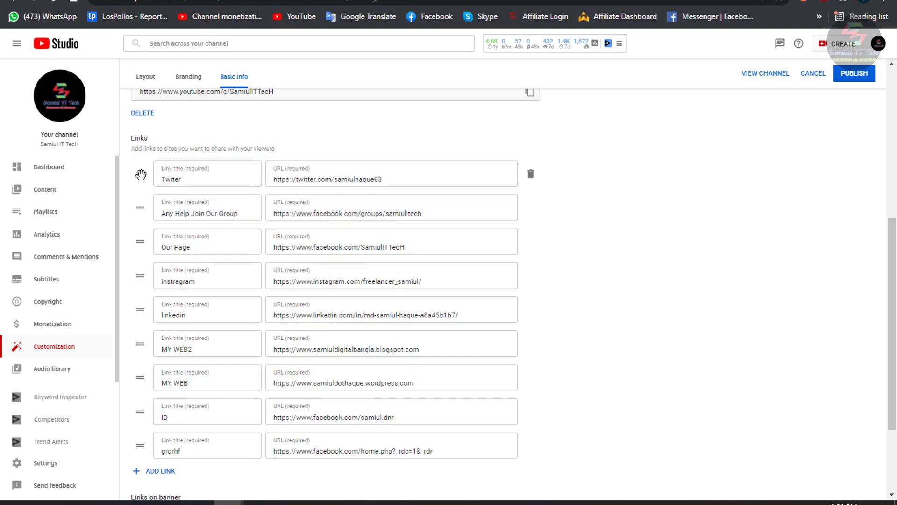
drag(141, 174, 140, 275)
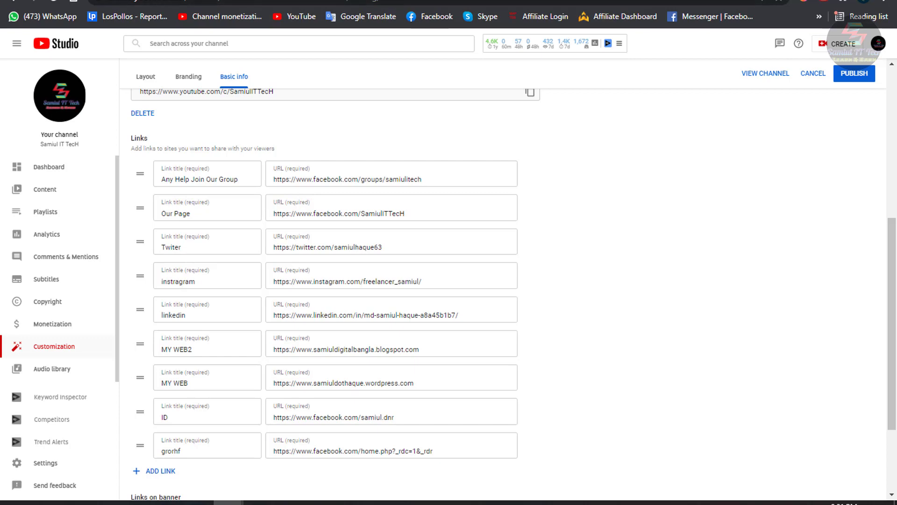
Step: Delete the grorhf link from the end of the channel's links list
key(ctrl+Tab)
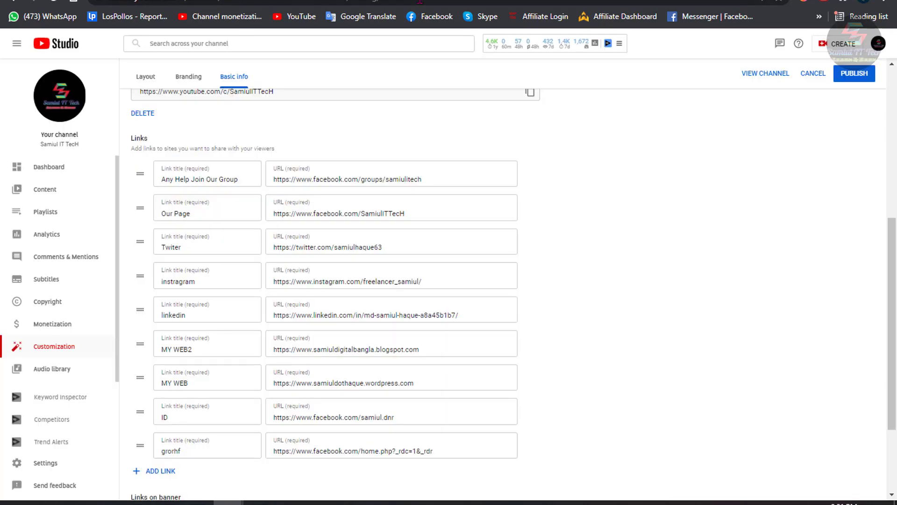
scroll(340, 327, down, 3)
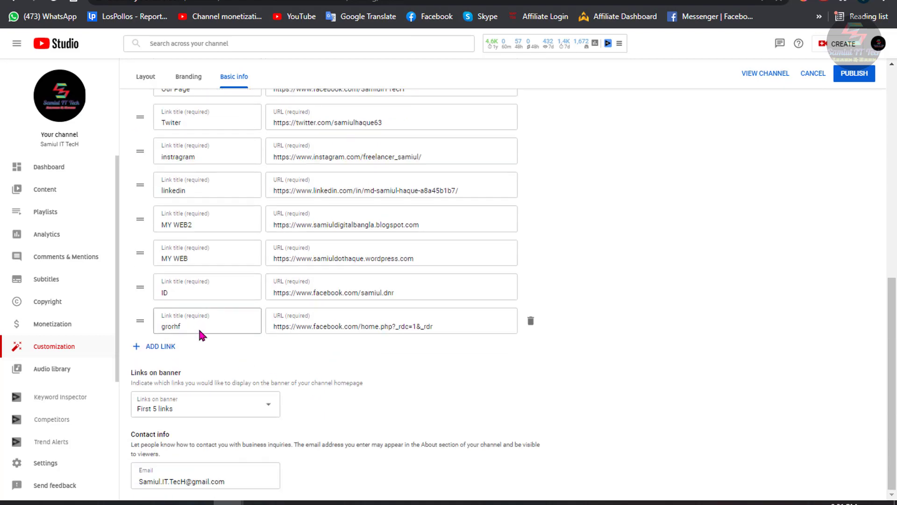
click(151, 330)
double_click(152, 330)
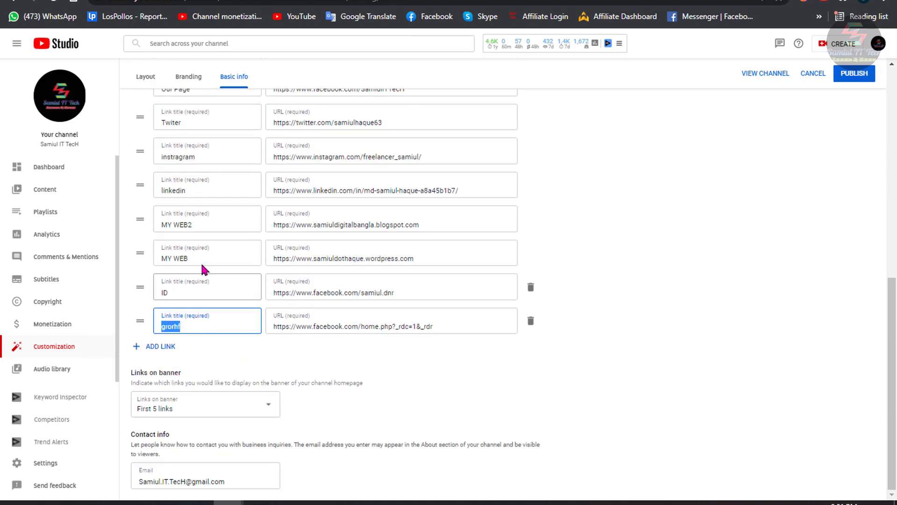
scroll(205, 270, up, 5)
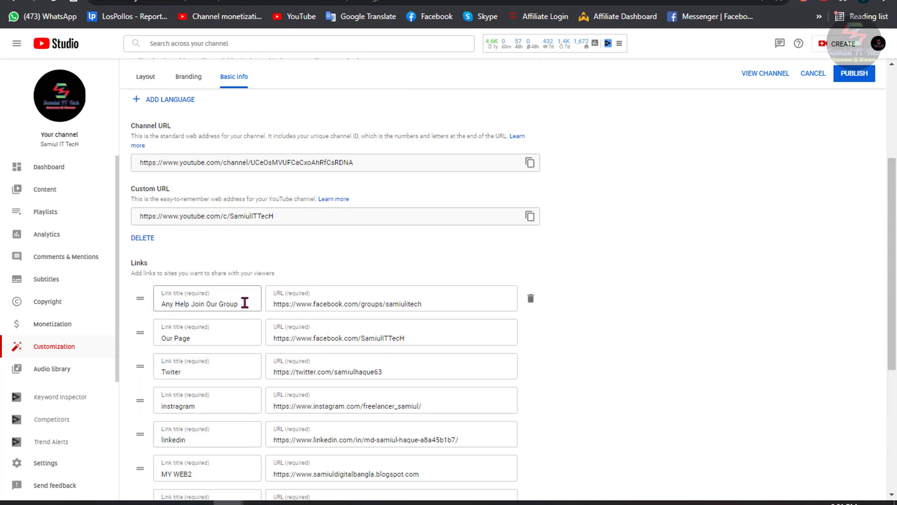
scroll(253, 301, down, 5)
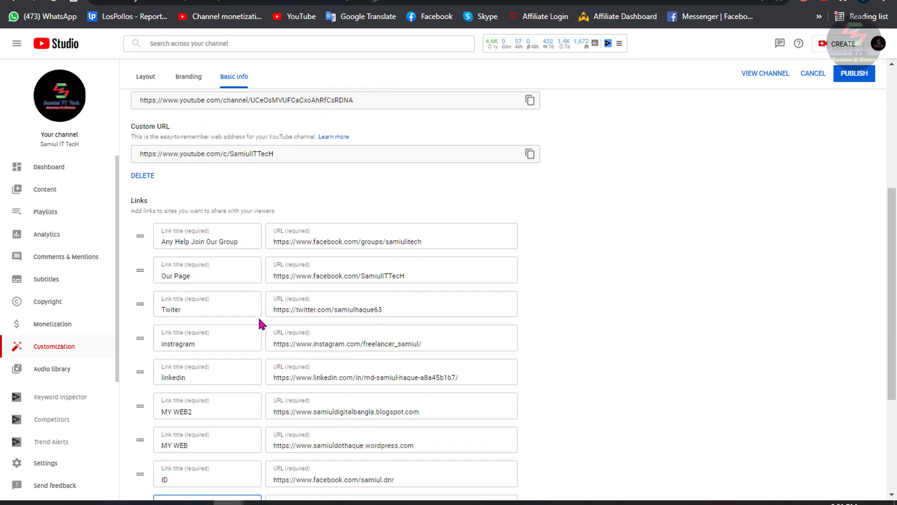
scroll(230, 187, up, 3)
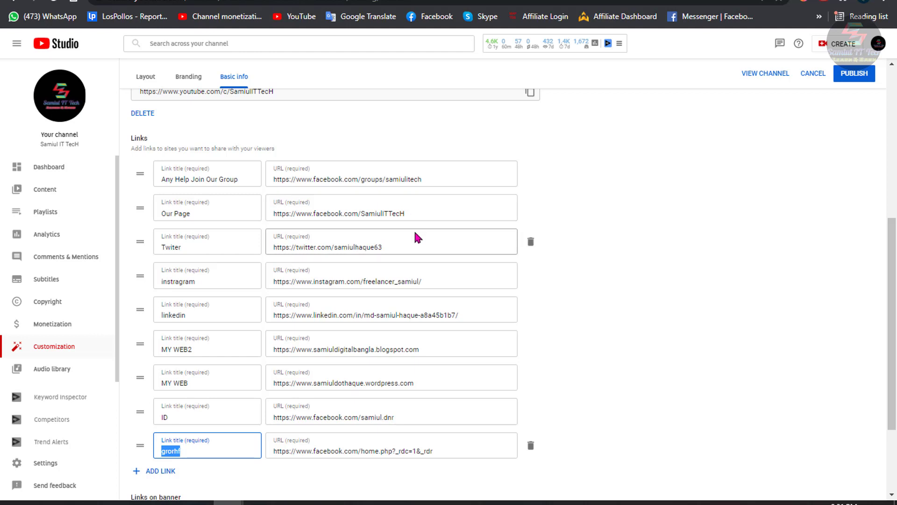
scroll(241, 285, down, 3)
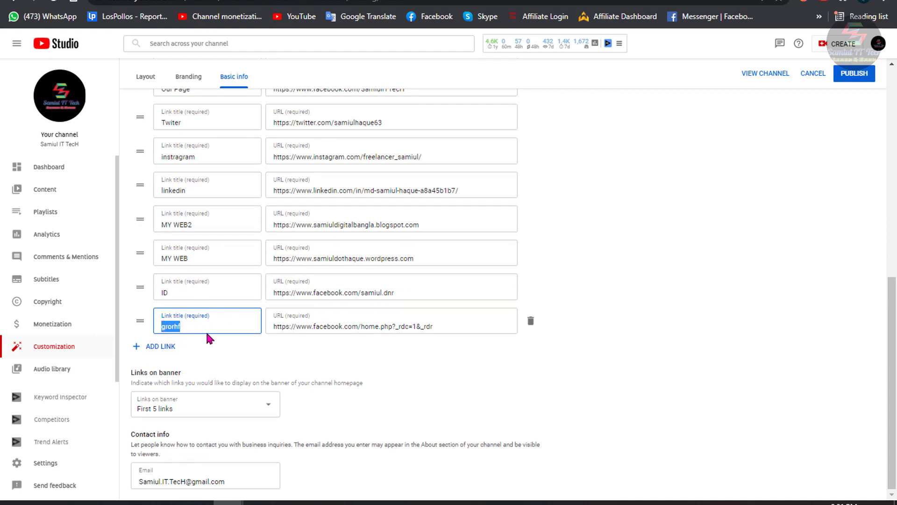
key(BackSpace)
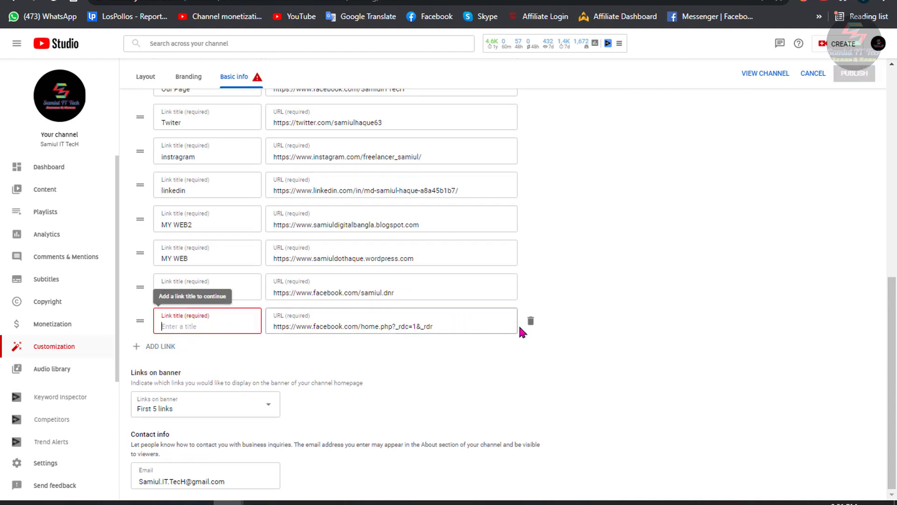
click(530, 321)
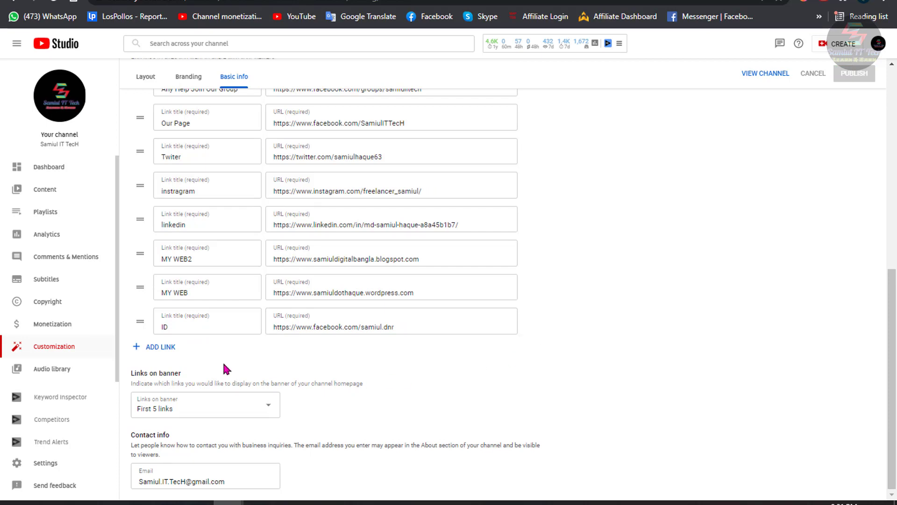
Step: Choose First 5 links as the number of links displayed on the channel banner
scroll(424, 287, up, 4)
scroll(420, 280, down, 3)
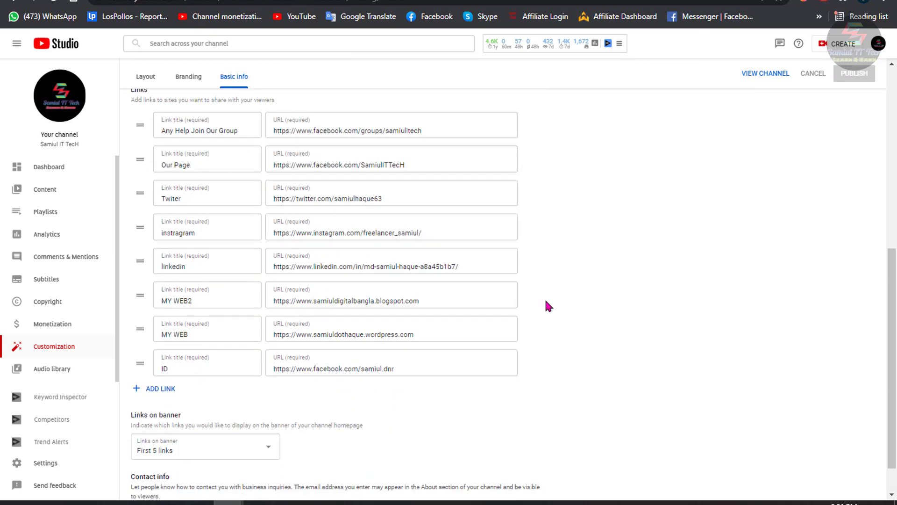
scroll(545, 301, down, 1)
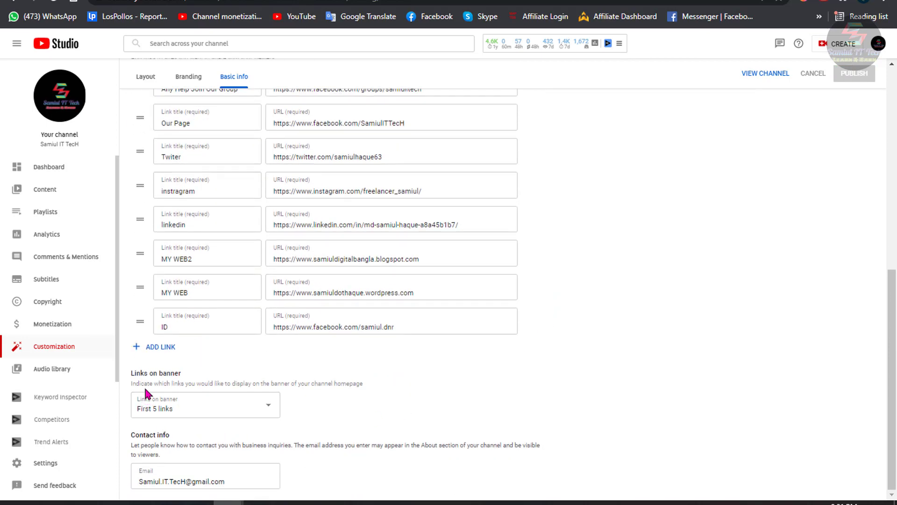
click(259, 411)
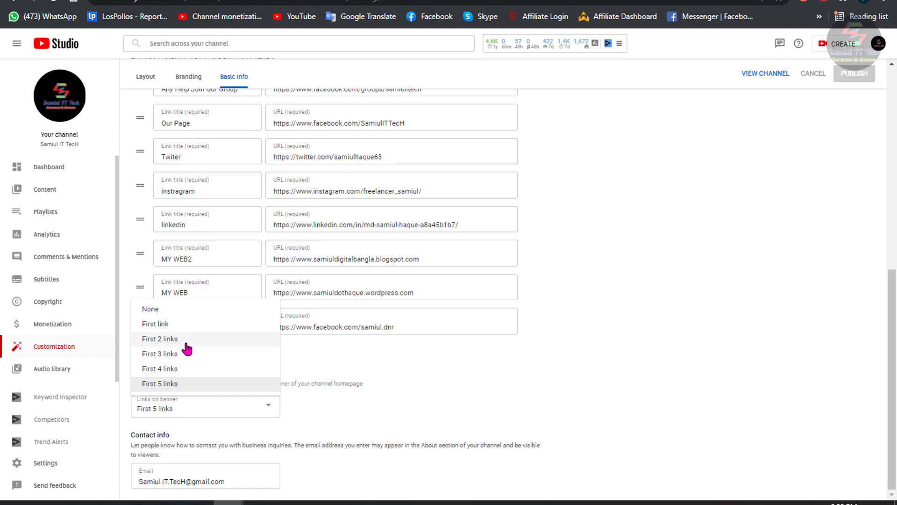
click(189, 384)
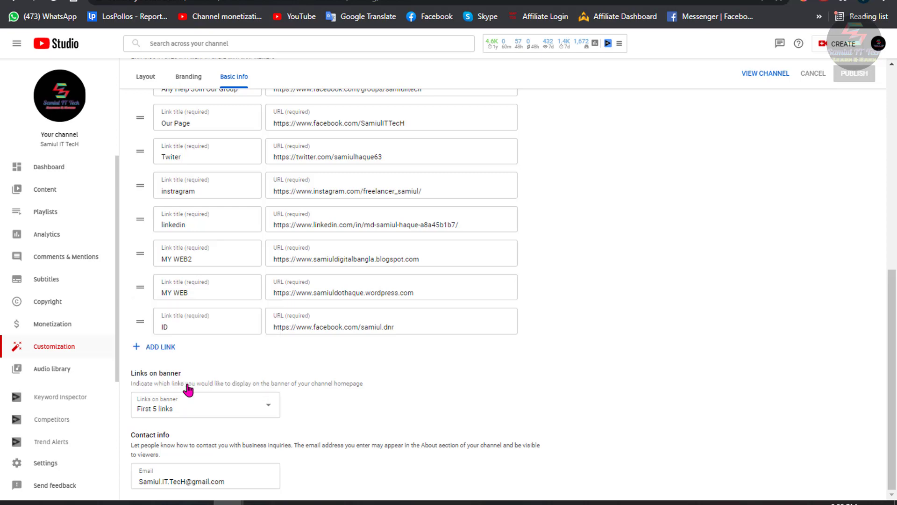
scroll(402, 422, up, 4)
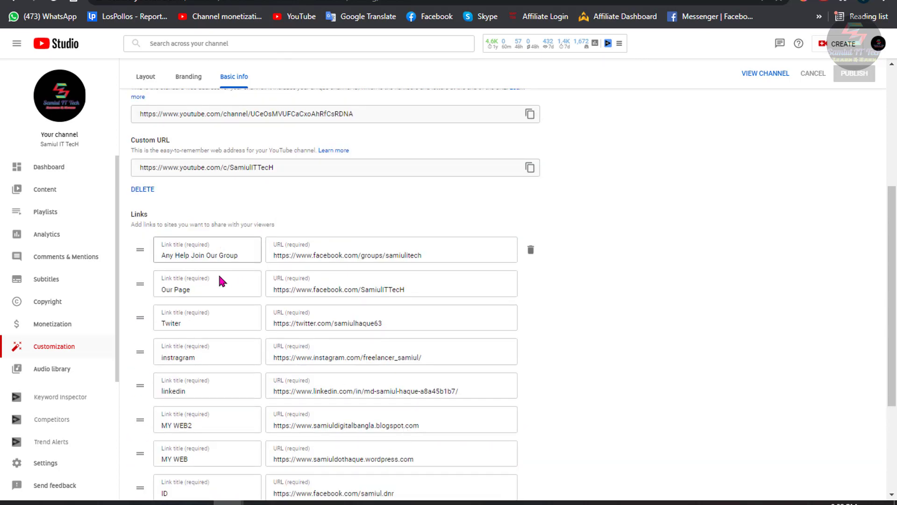
scroll(225, 344, down, 3)
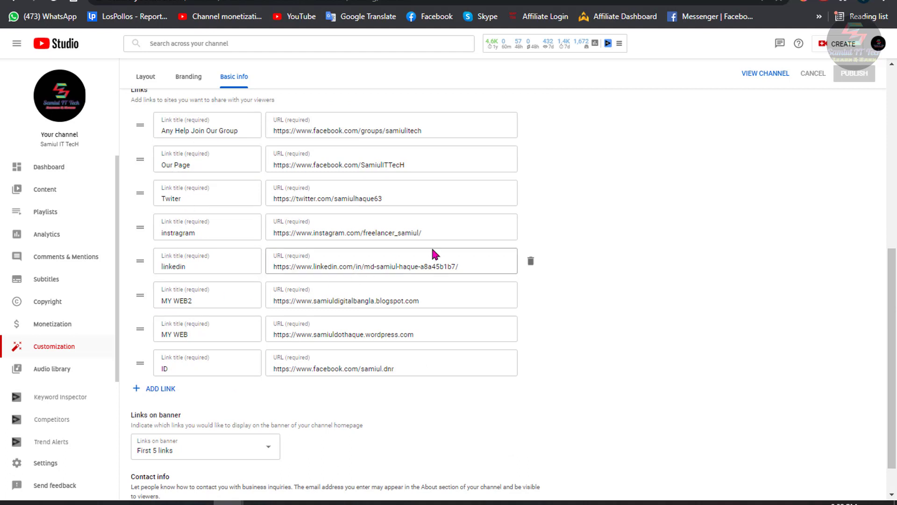
scroll(357, 349, down, 1)
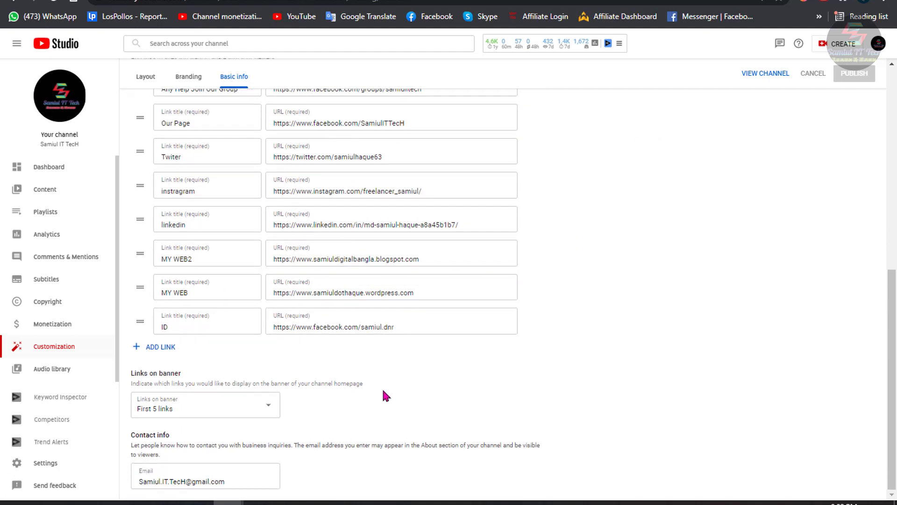
Step: Try First 2 links as the banner links setting and return it to First 5 links
scroll(421, 396, up, 4)
scroll(429, 400, down, 4)
scroll(428, 398, down, 1)
click(240, 408)
click(200, 339)
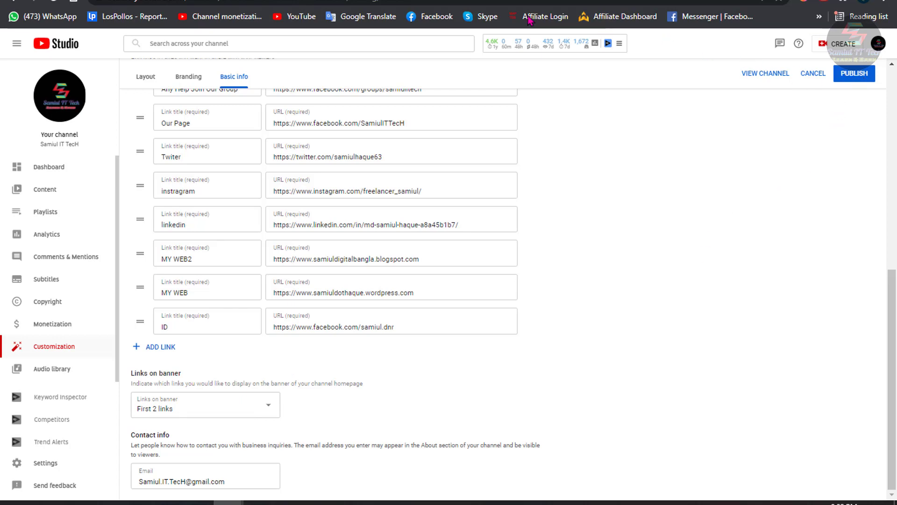
key(ctrl+Tab)
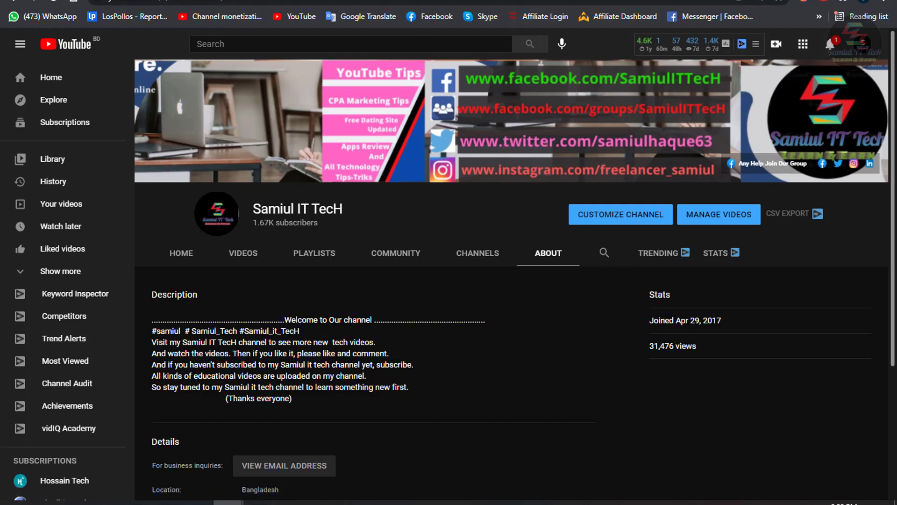
key(ctrl+shift+Tab)
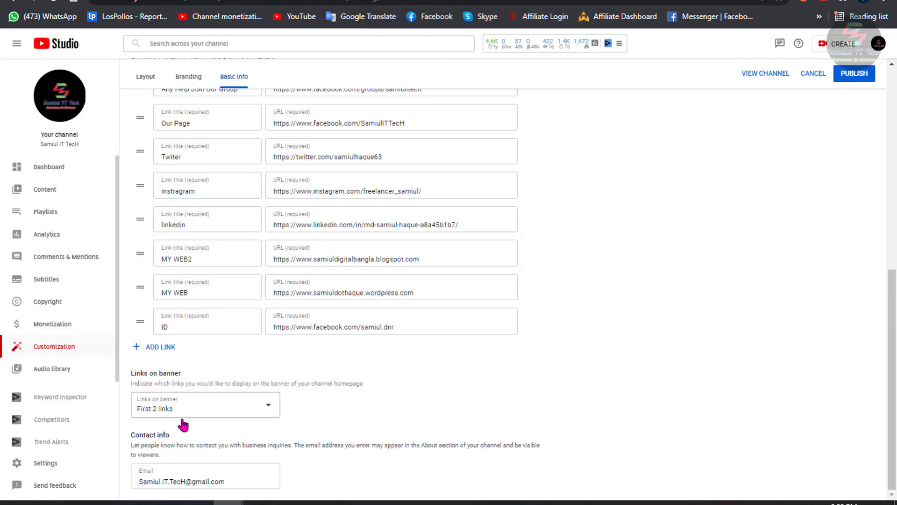
click(196, 410)
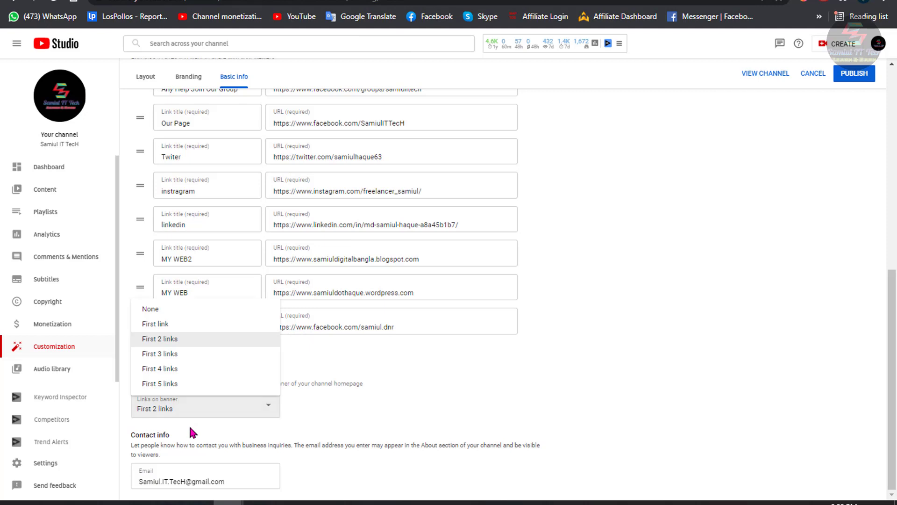
click(186, 384)
Step: Move the Our Page link to the top of the links list and publish the changes
scroll(204, 317, up, 4)
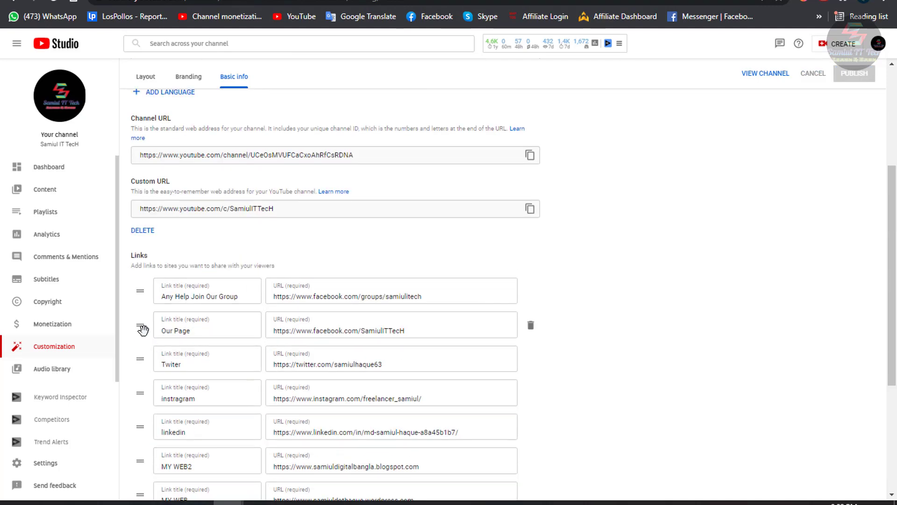
drag(143, 326, 141, 292)
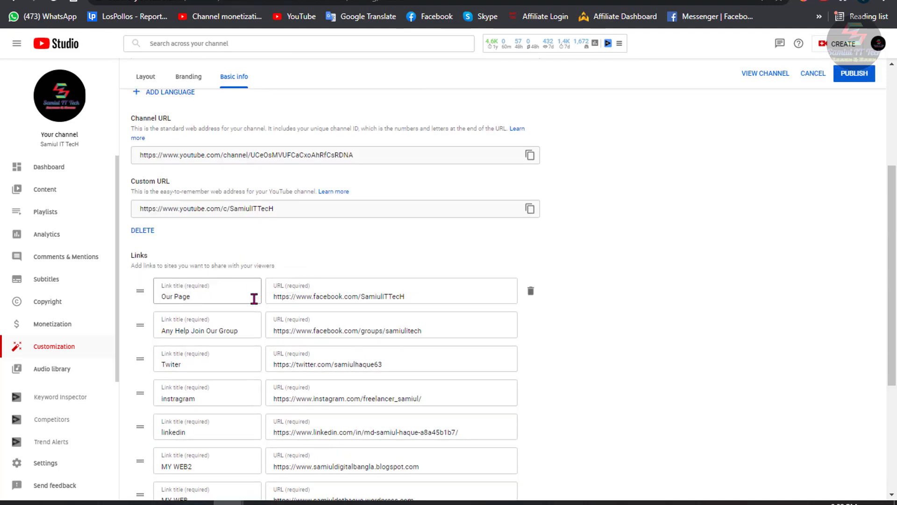
click(846, 73)
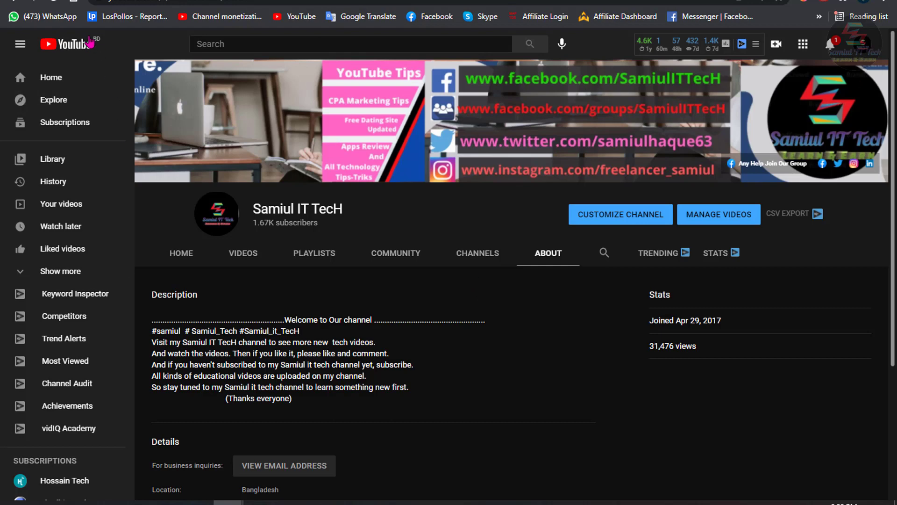
Step: Reload the public channel page and examine which link title and icons the banner shows
click(55, 1)
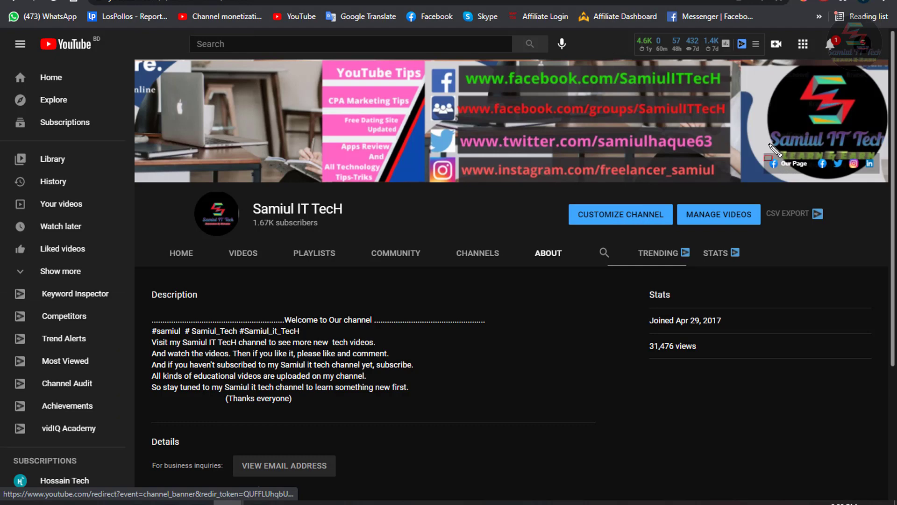
drag(760, 144, 813, 186)
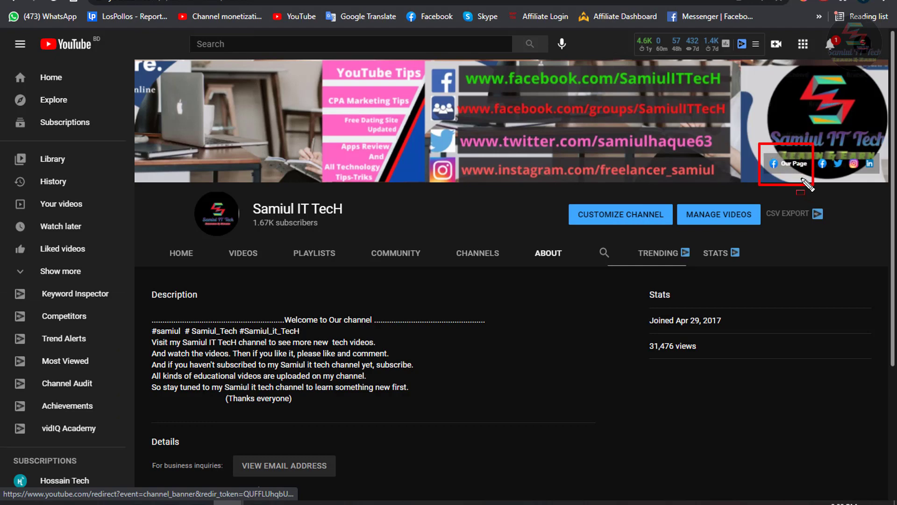
drag(782, 157, 810, 177)
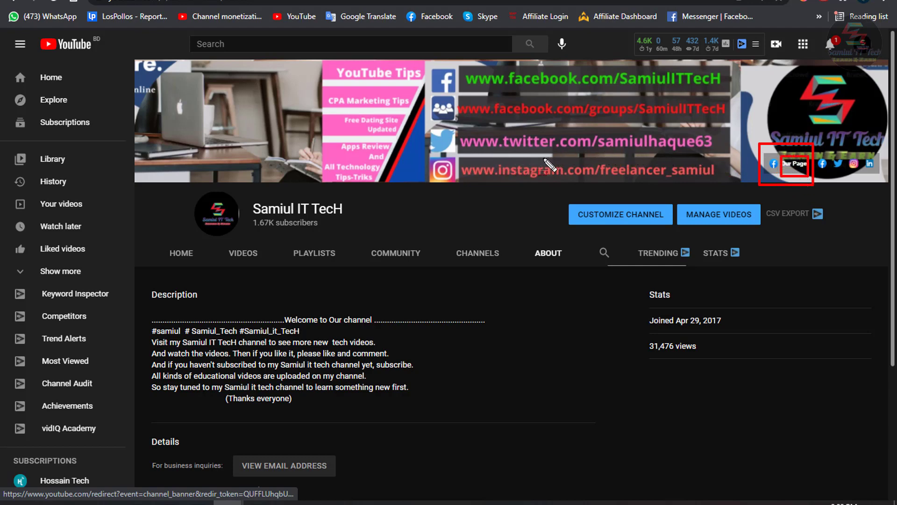
drag(288, 164, 295, 169)
mouse_move(167, 155)
mouse_down()
mouse_move(269, 166)
mouse_move(553, 166)
mouse_up()
drag(611, 167, 814, 175)
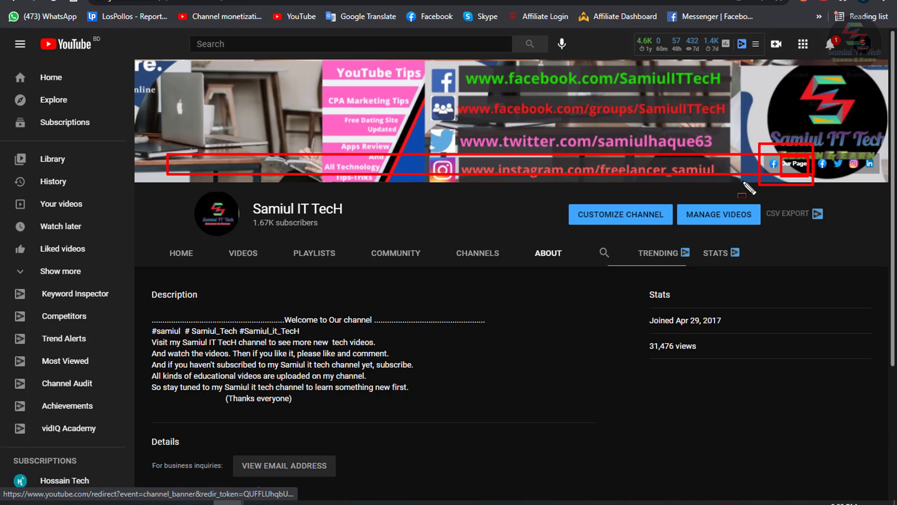
key(Escape)
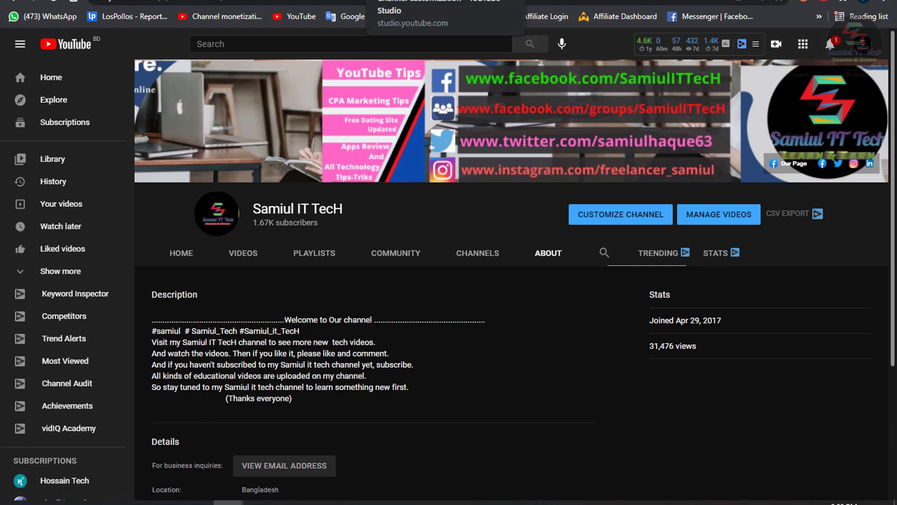
Step: Return to the channel customization page, move Any Help Join Our Group back above Our Page, and publish the changes
click(411, 3)
scroll(465, 226, down, 4)
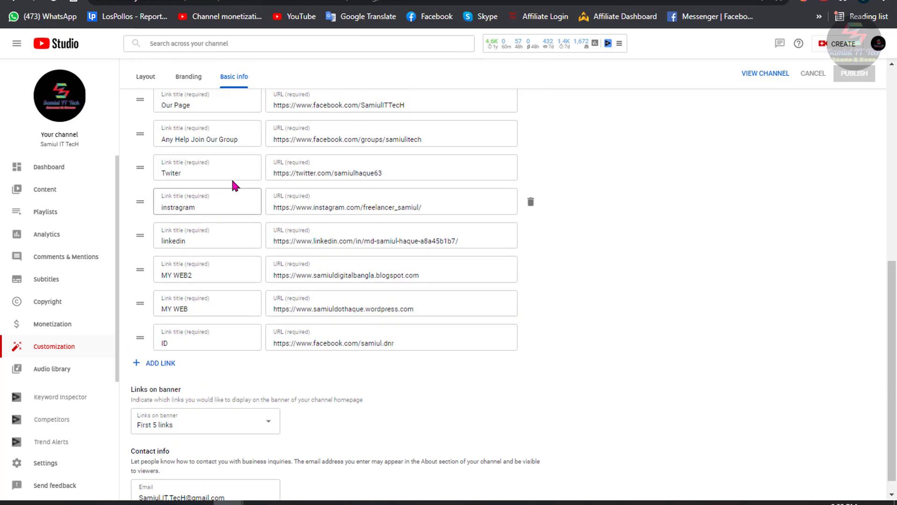
scroll(235, 185, up, 2)
drag(140, 242, 146, 200)
scroll(526, 265, down, 3)
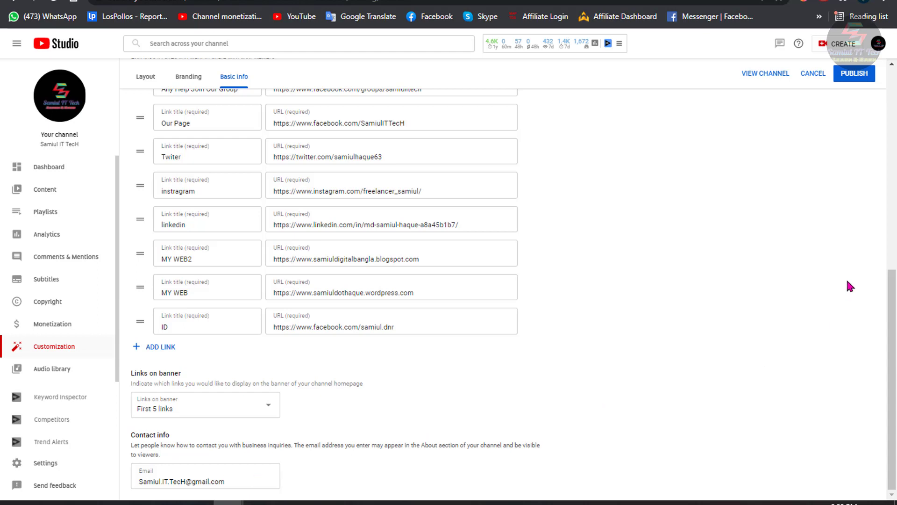
scroll(850, 286, up, 3)
click(854, 74)
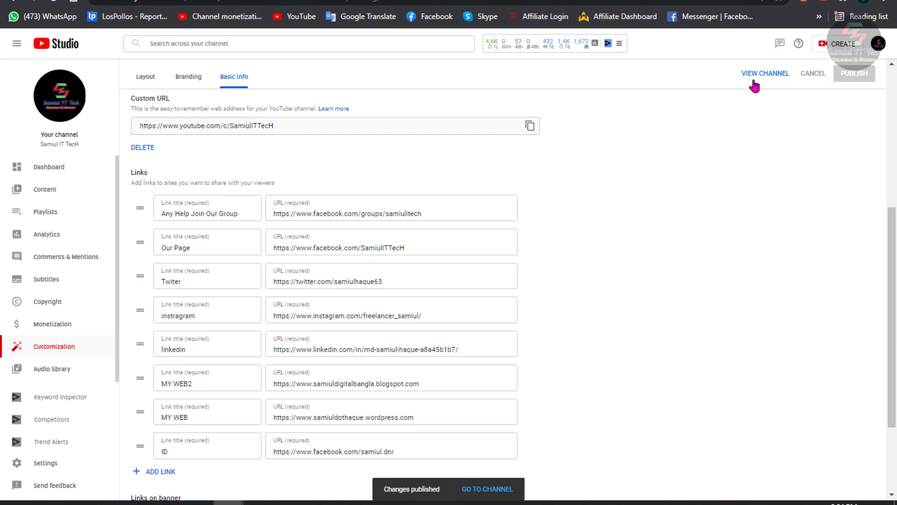
Step: Open and reload the public channel page to check the group link and Facebook icon on the banner
scroll(622, 276, up, 6)
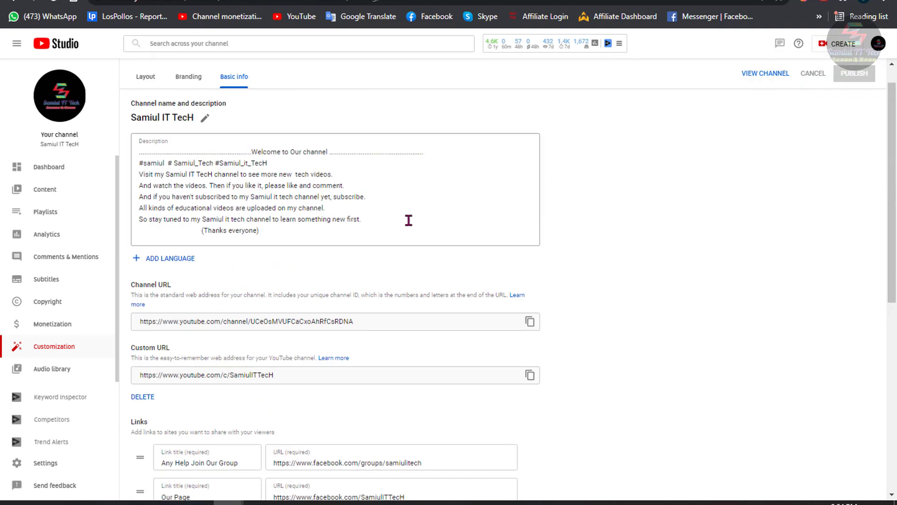
click(765, 99)
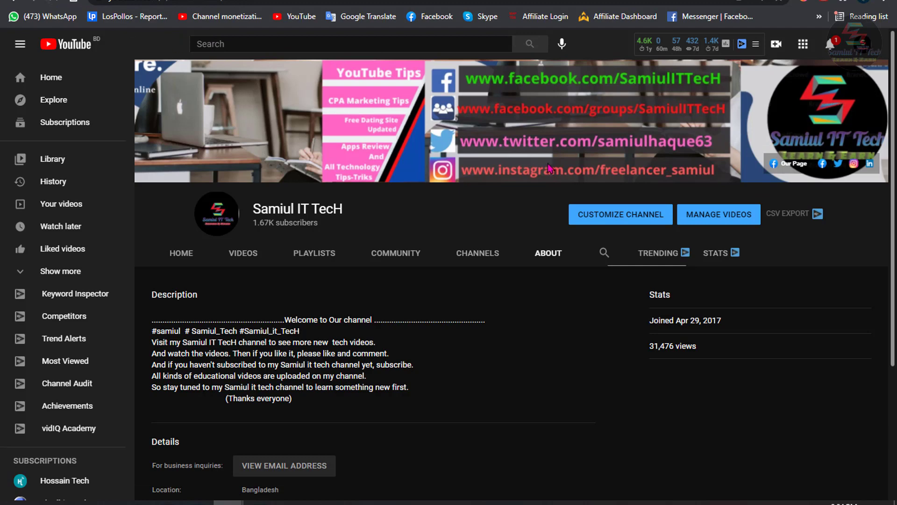
key(F5)
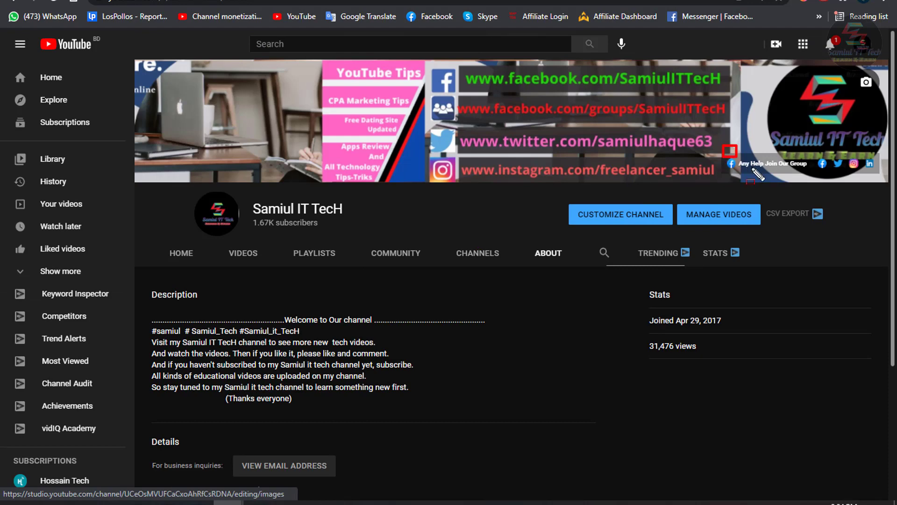
drag(723, 145, 814, 176)
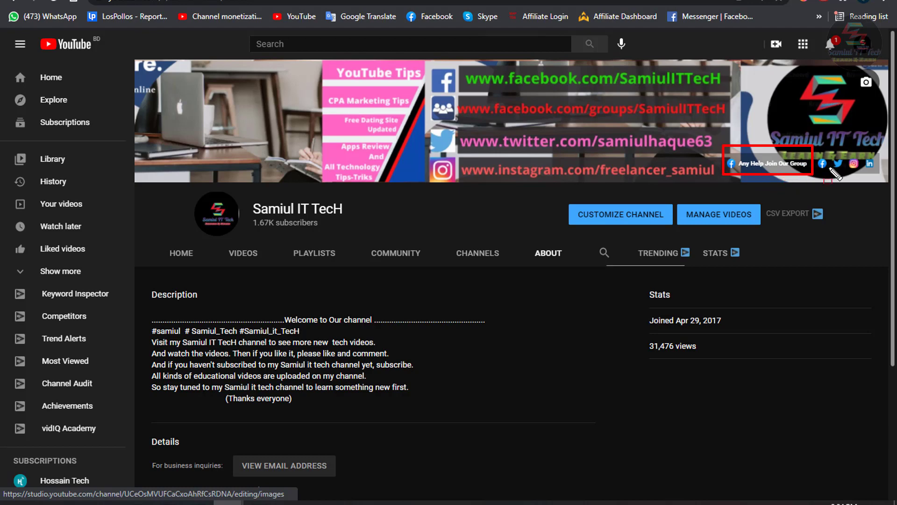
drag(827, 179, 828, 172)
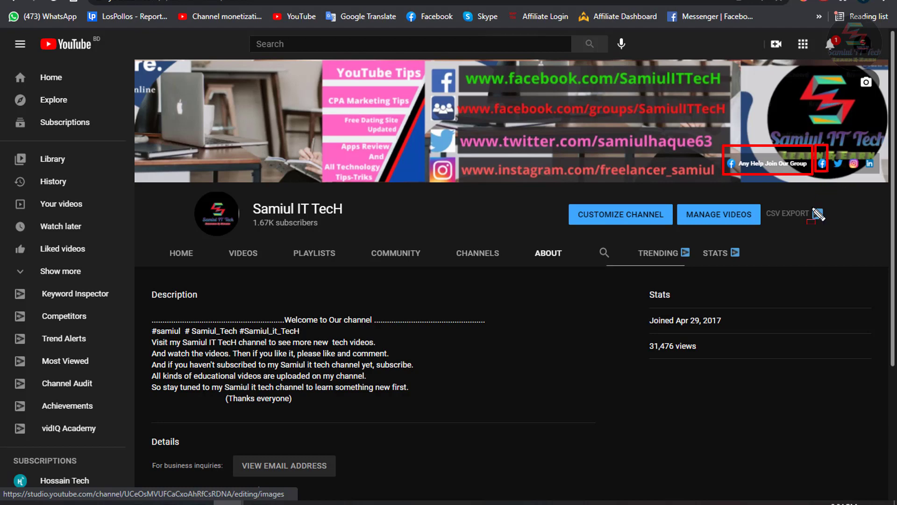